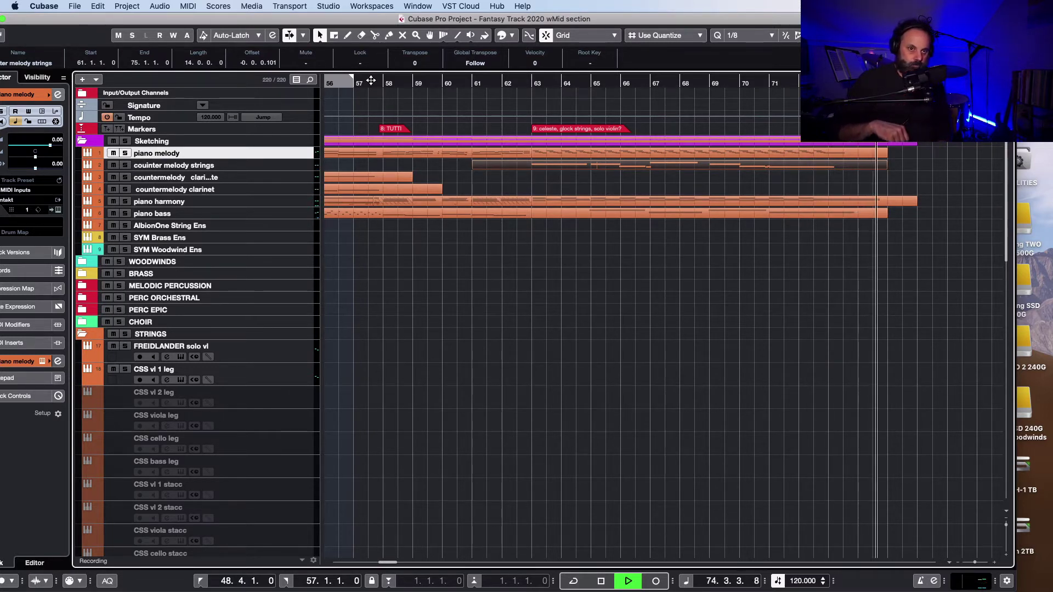
Stop playback, return to the project's opening bars, and play the sketch from bar 14 at the WINDS ENTER marker
key(space)
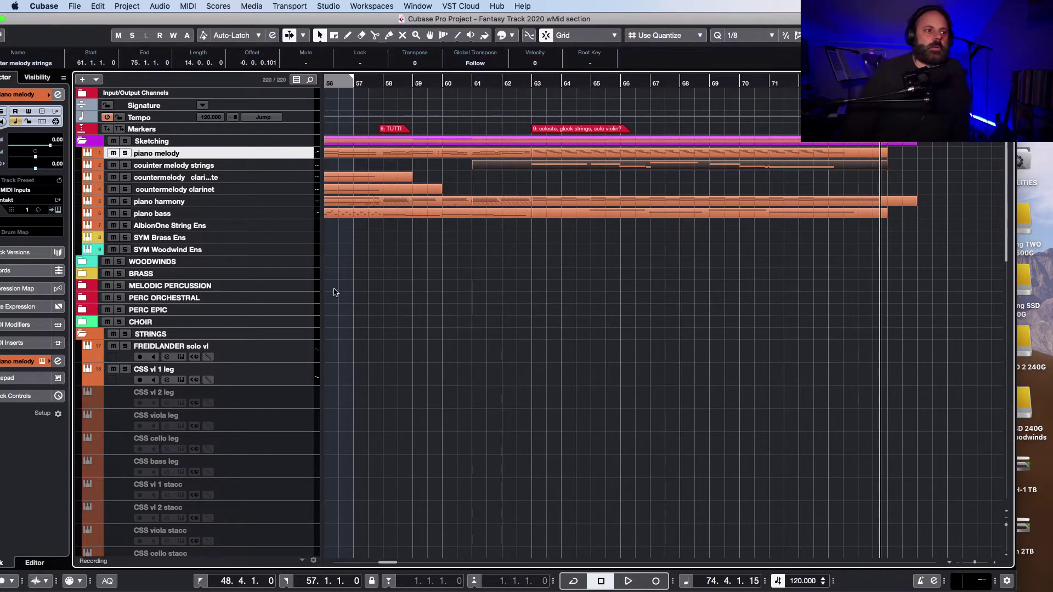
drag(389, 565, 341, 574)
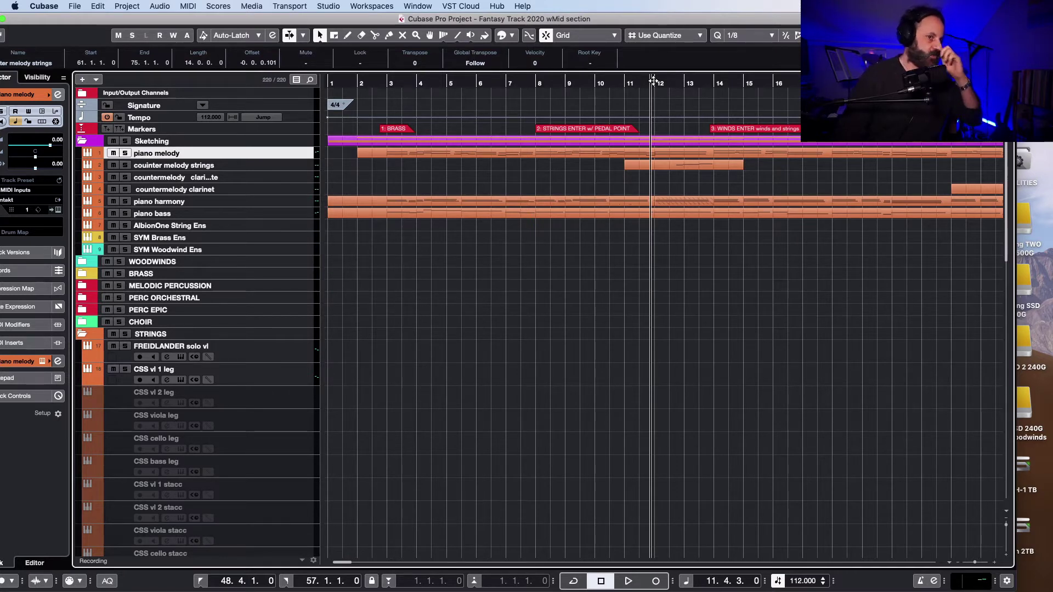
click(702, 82)
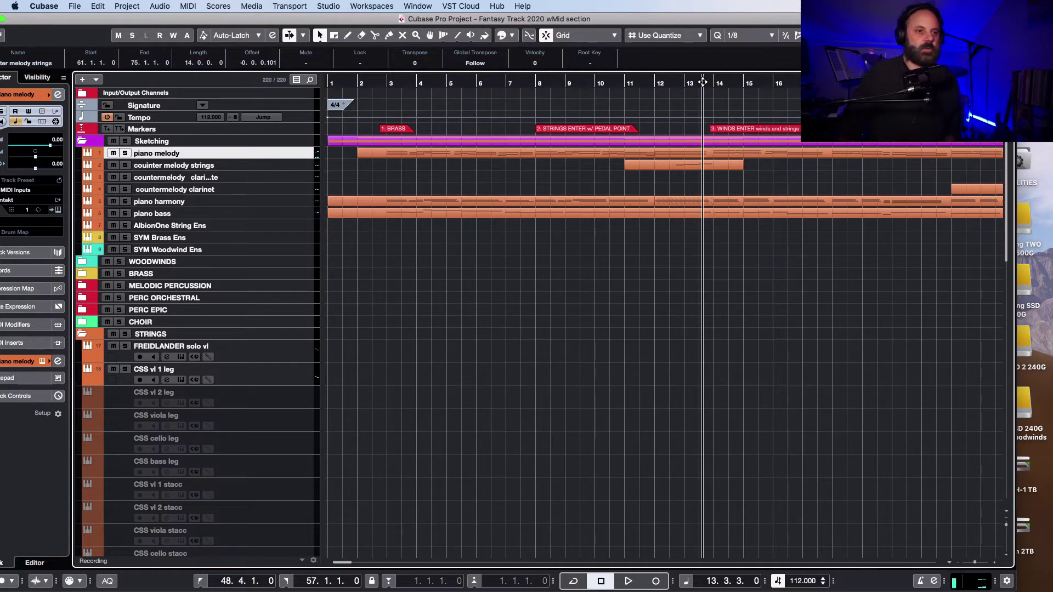
scroll(521, 82, right, 5)
double_click(457, 82)
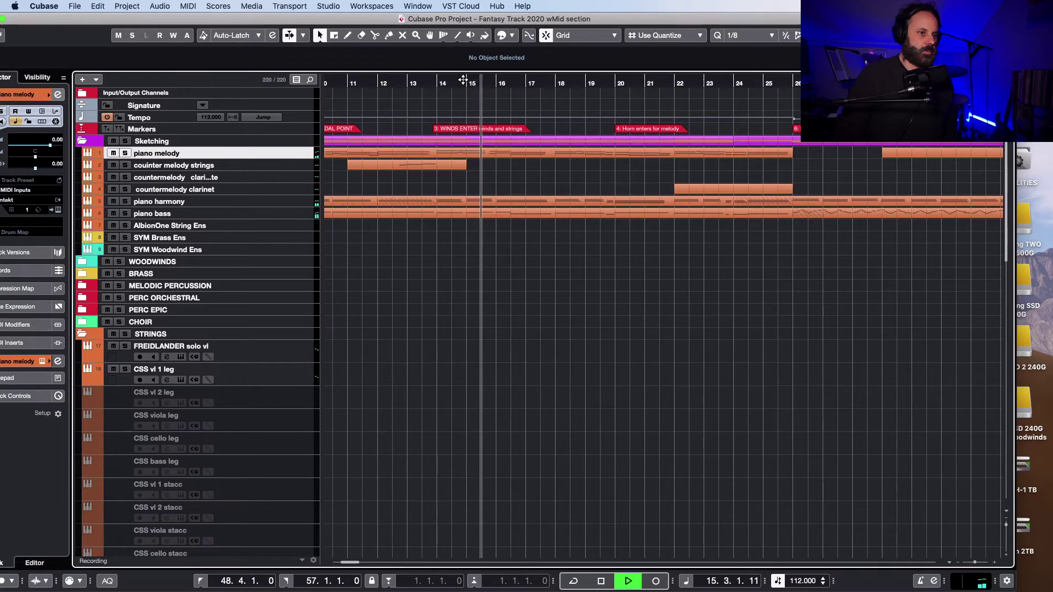
Open the piano melody part in the Key Editor and play the opening BRASS section from bar 2
double_click(467, 214)
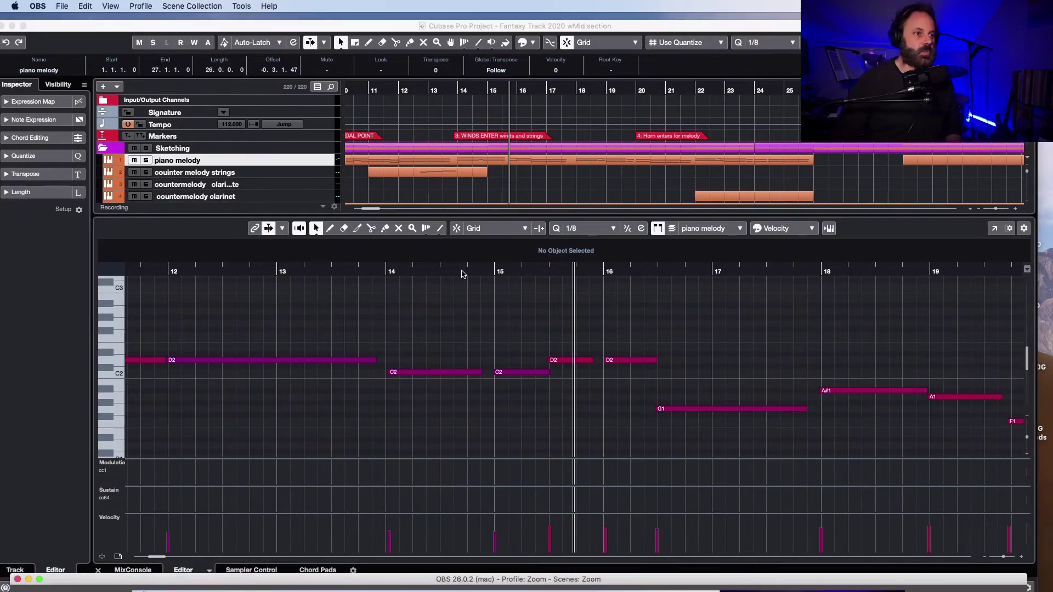
click(369, 203)
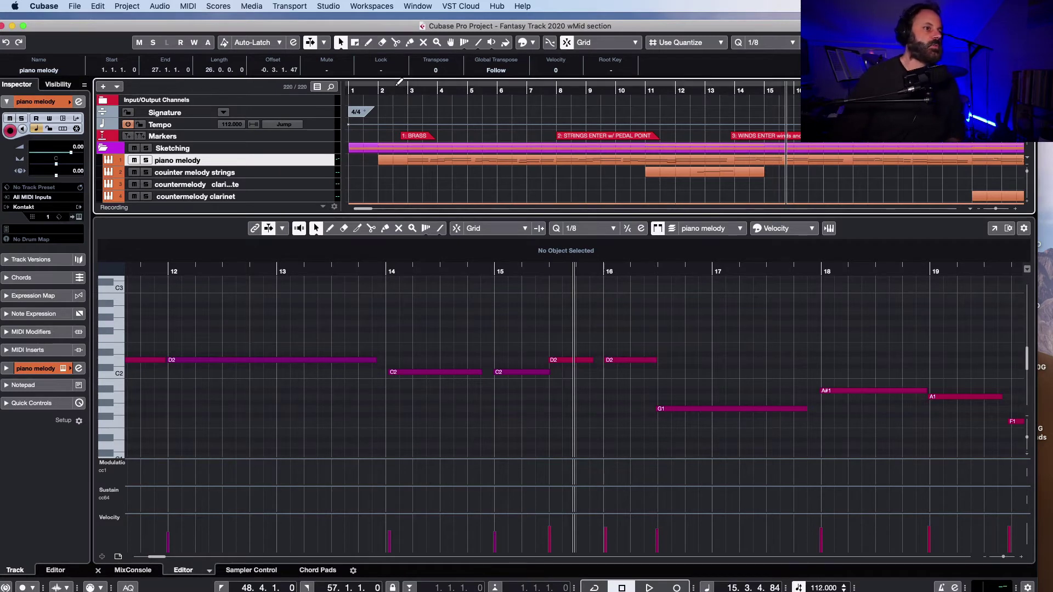
click(396, 91)
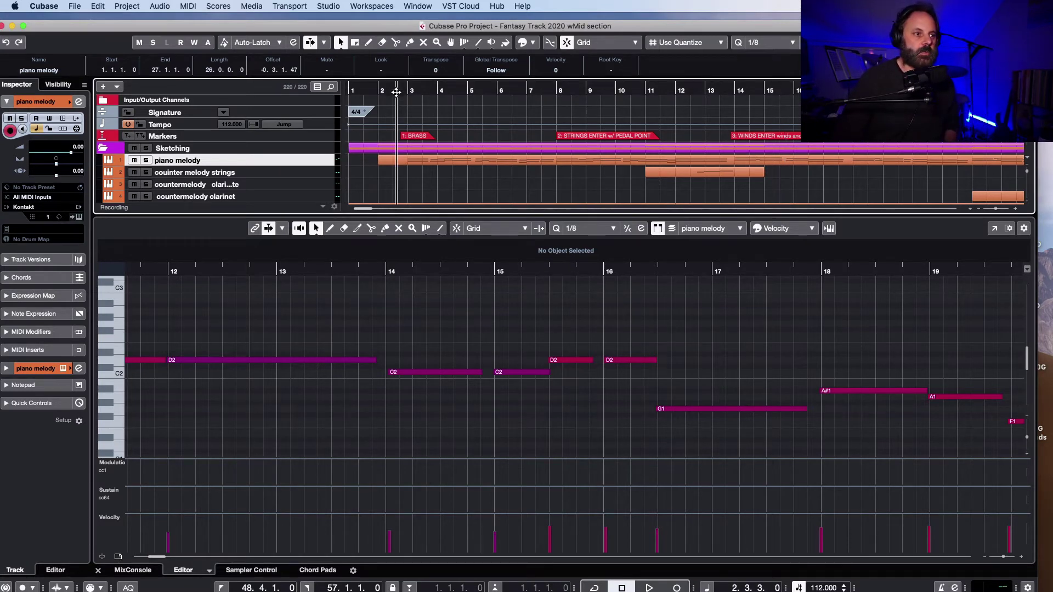
key(space)
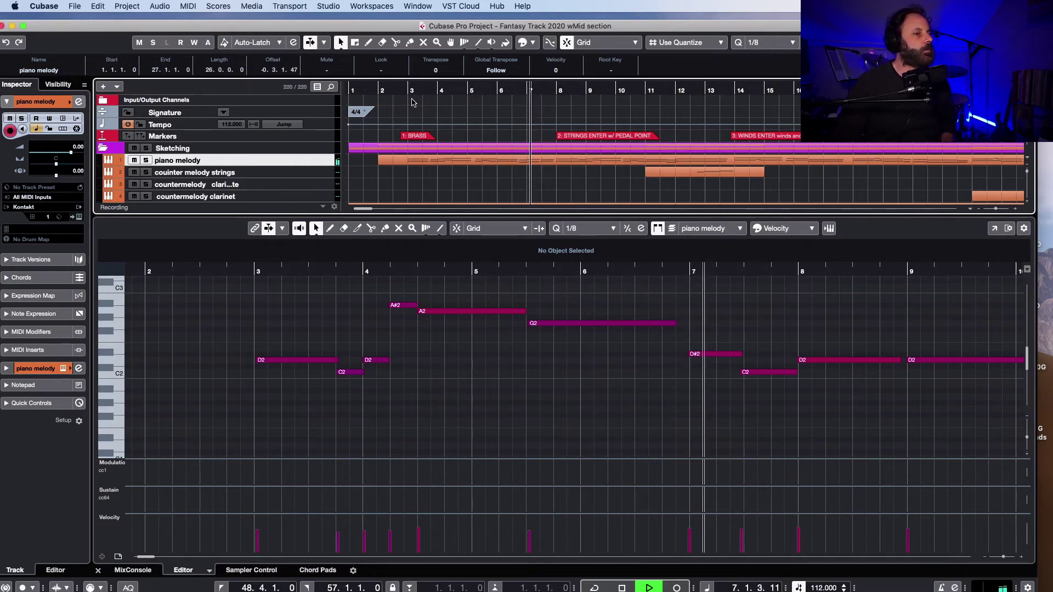
key(space)
Resume playback from bar 7 into the STRINGS ENTER w/ PEDAL POINT section, then stop
scroll(431, 199, down, 2)
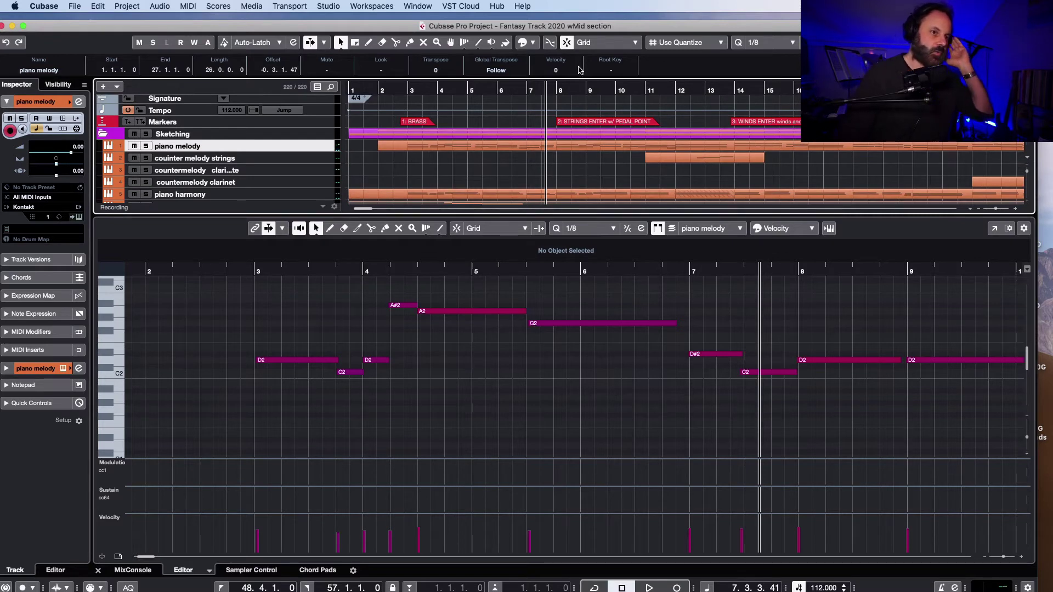
scroll(544, 98, down, 1)
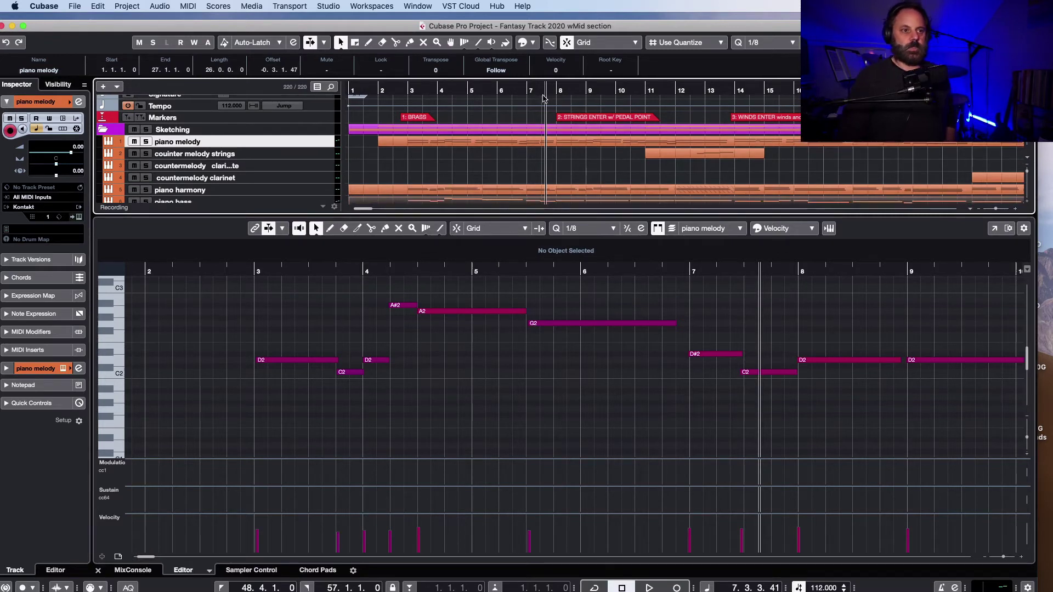
key(space)
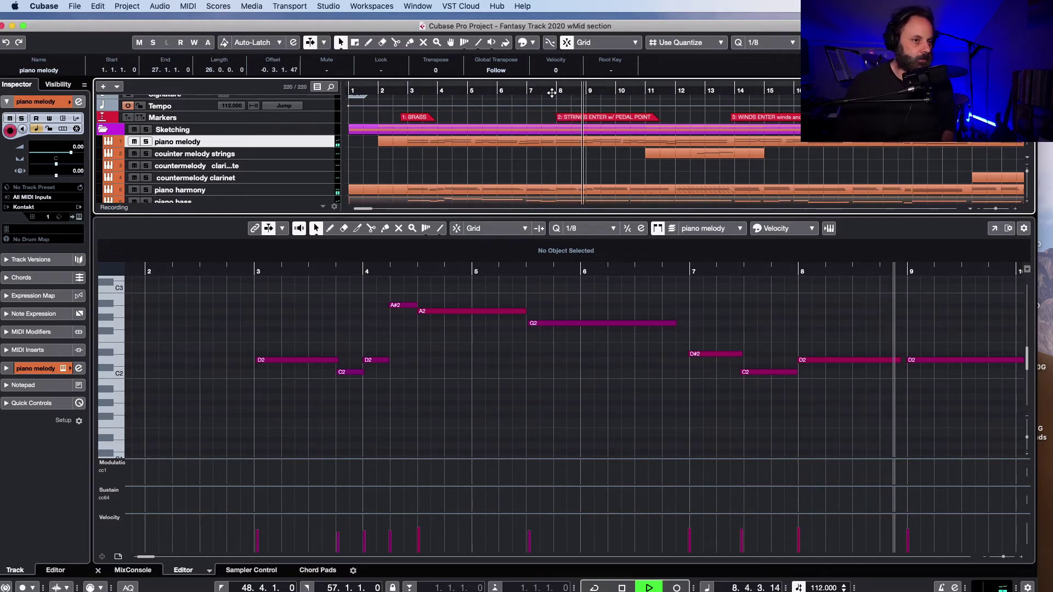
key(space)
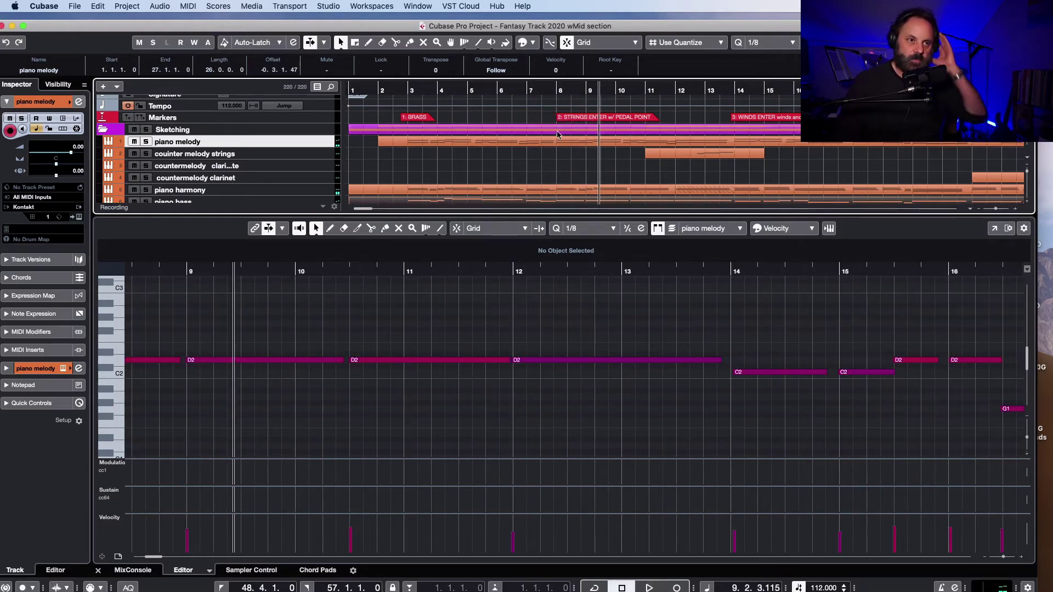
Play the strings and pedal point section from bar 8 through the start of bar 14
scroll(578, 183, down, 1)
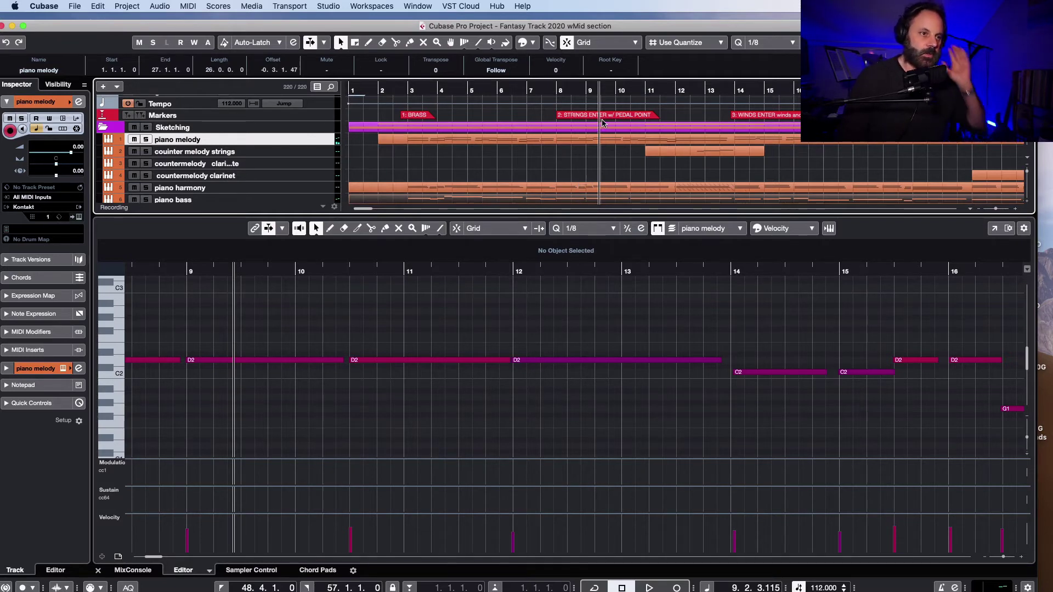
scroll(600, 123, up, 1)
click(574, 91)
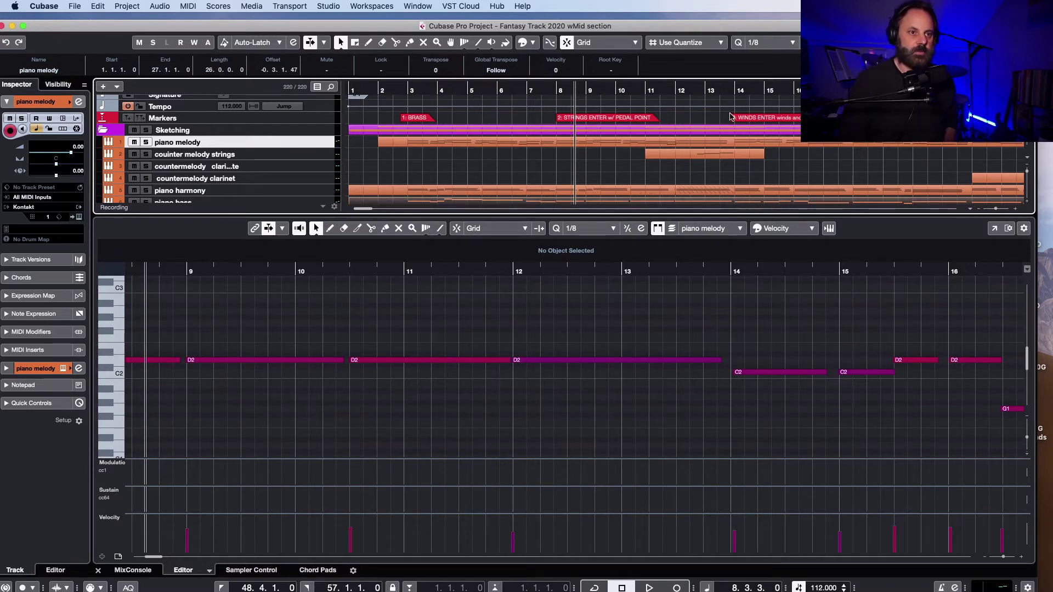
key(space)
scroll(702, 202, down, 1)
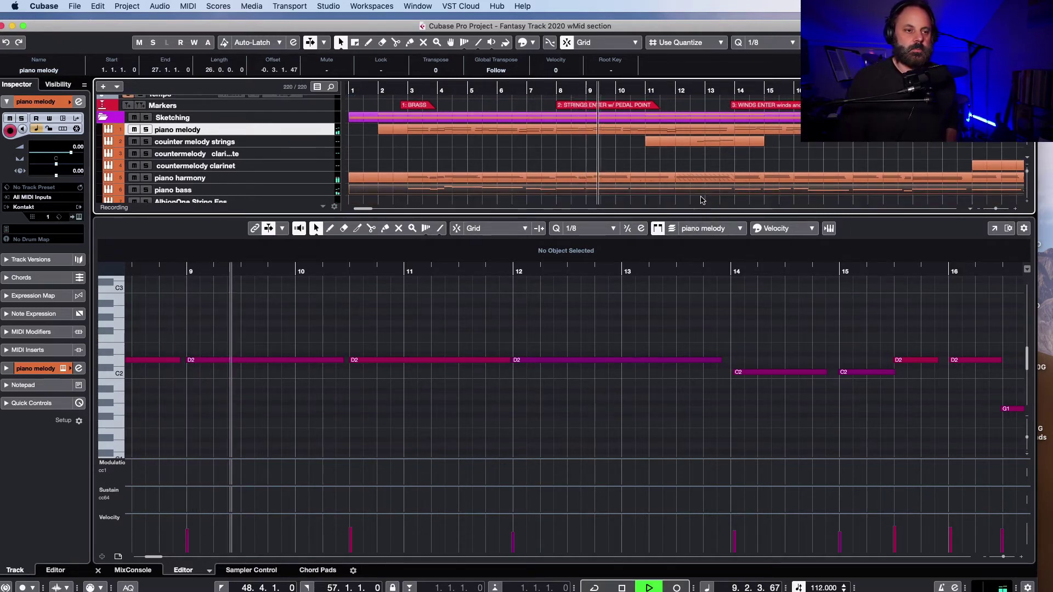
scroll(703, 189, down, 1)
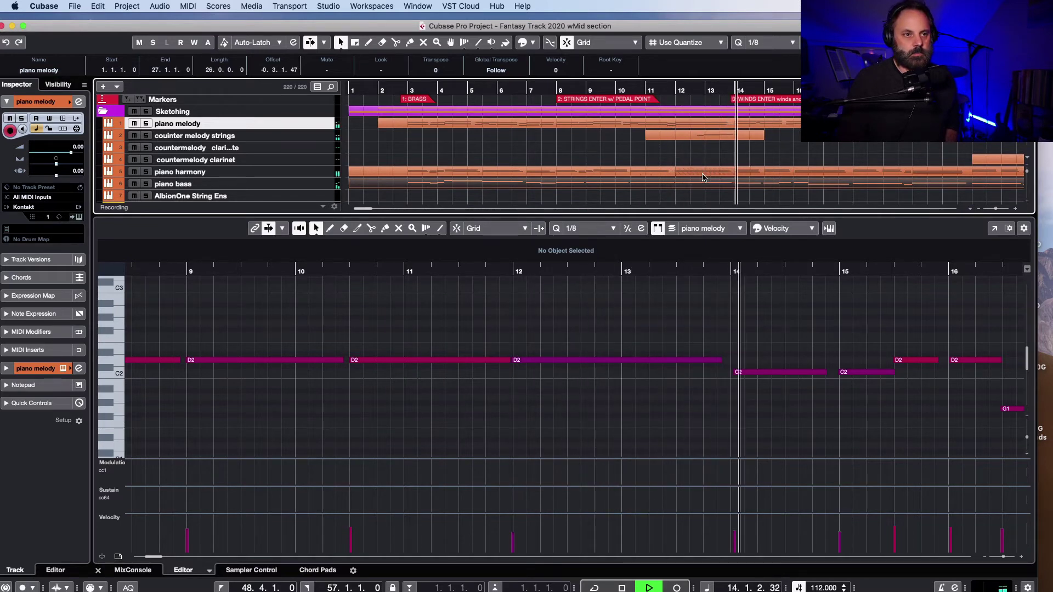
key(space)
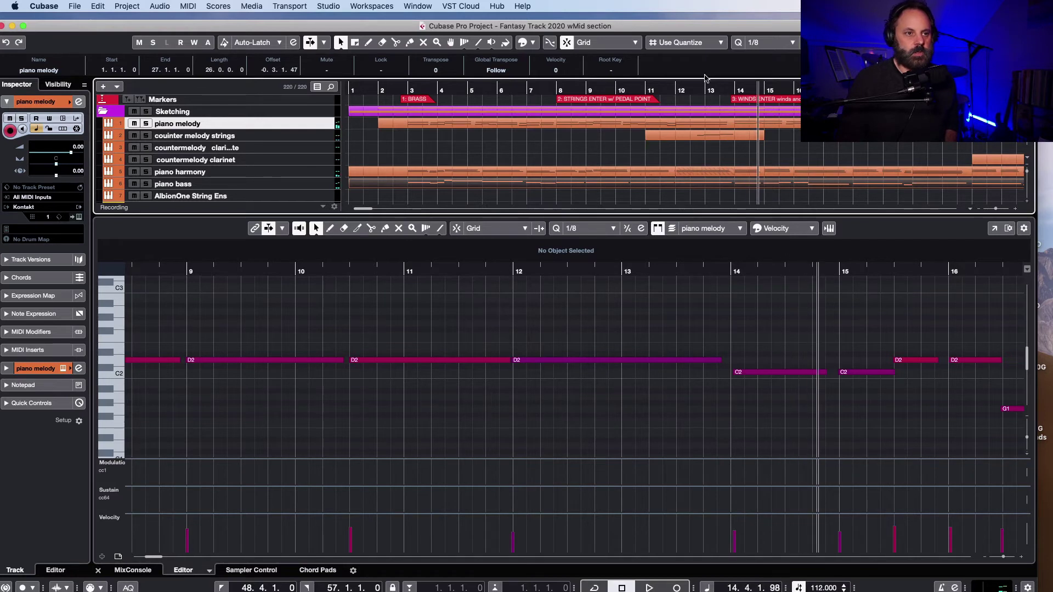
Audition the end of the strings section briefly from bar 12
click(698, 90)
drag(697, 92, 697, 101)
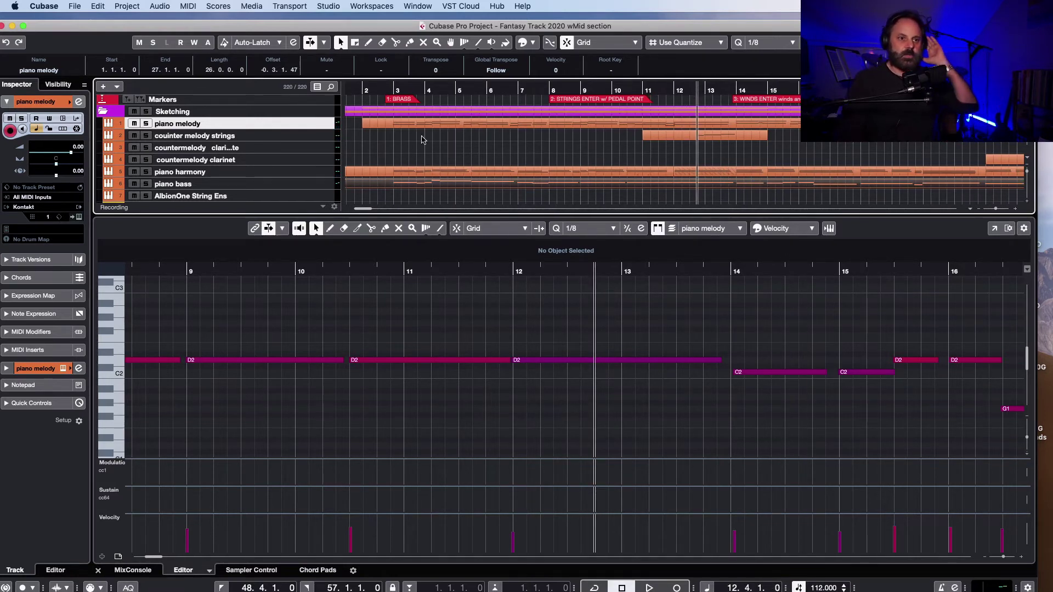
click(684, 91)
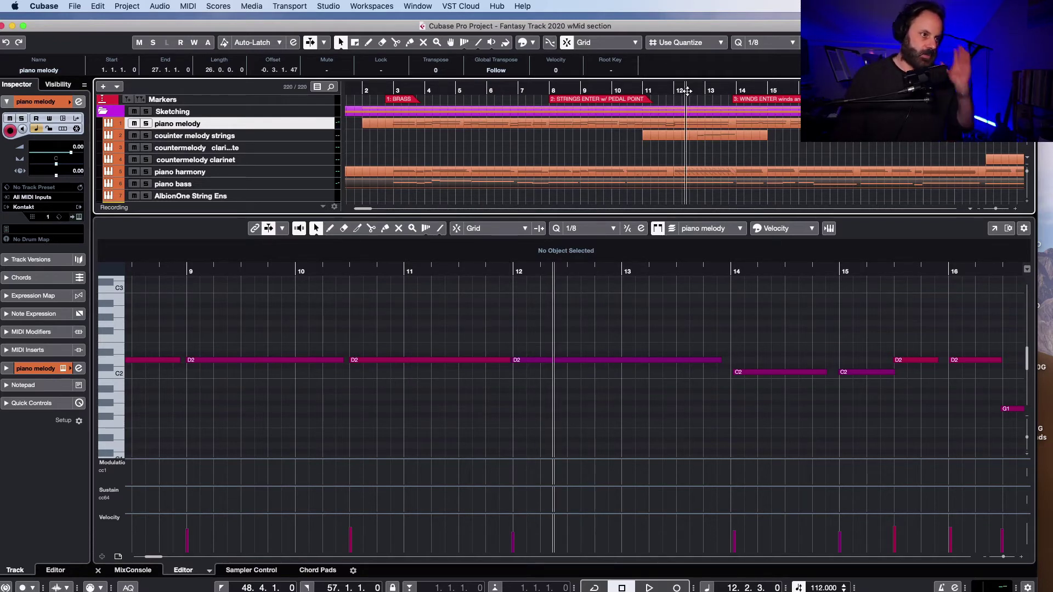
key(space)
key(space)
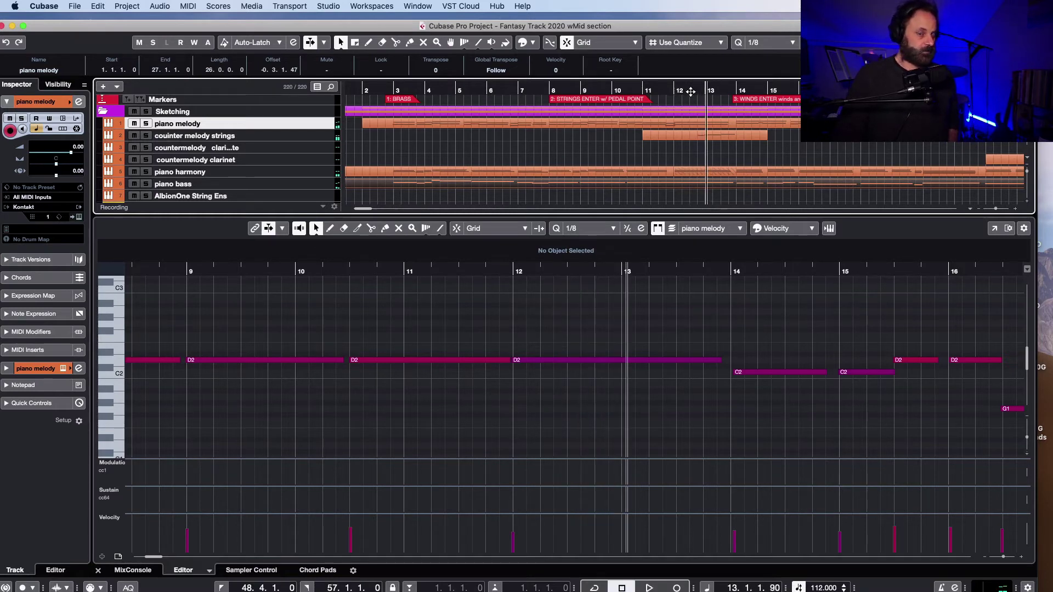
Play the transition into the WINDS ENTER section from the middle of bar 13
click(725, 91)
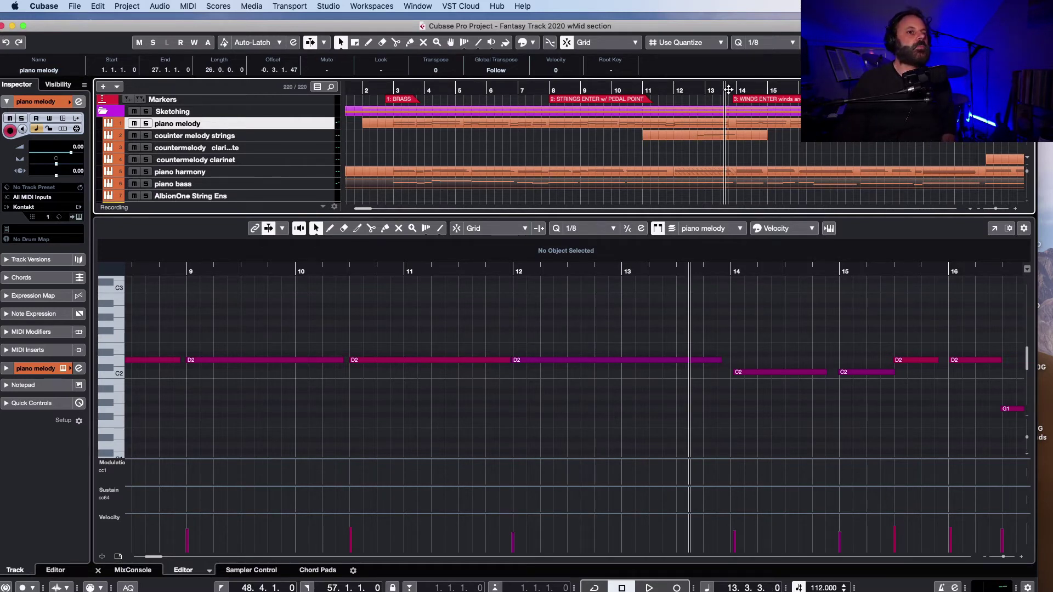
key(space)
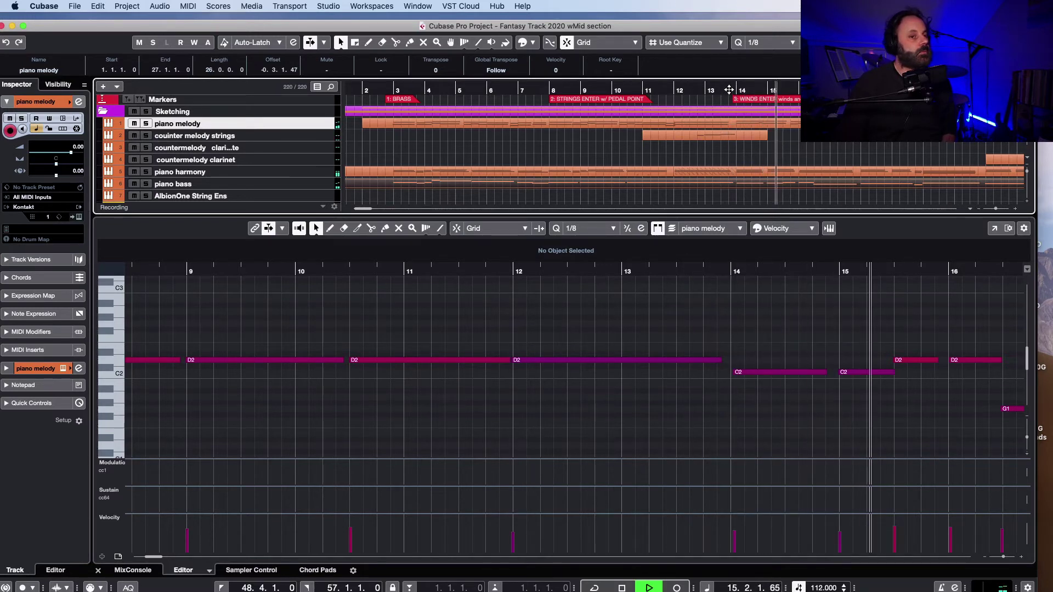
key(space)
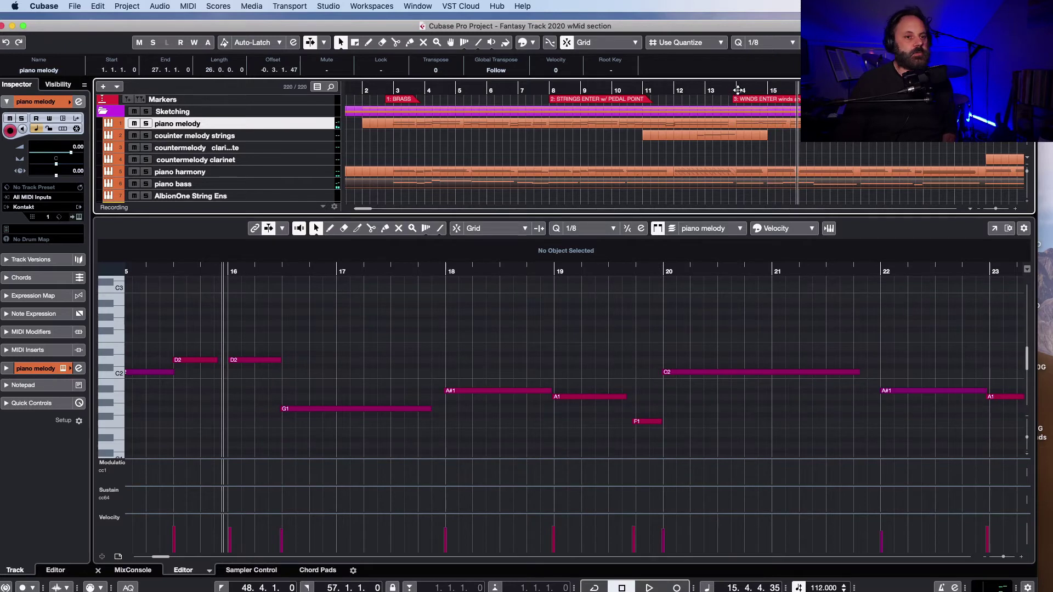
Replay the winds section from the last beat of bar 13 through the horn entry around bar 21
click(728, 91)
drag(728, 91, 732, 94)
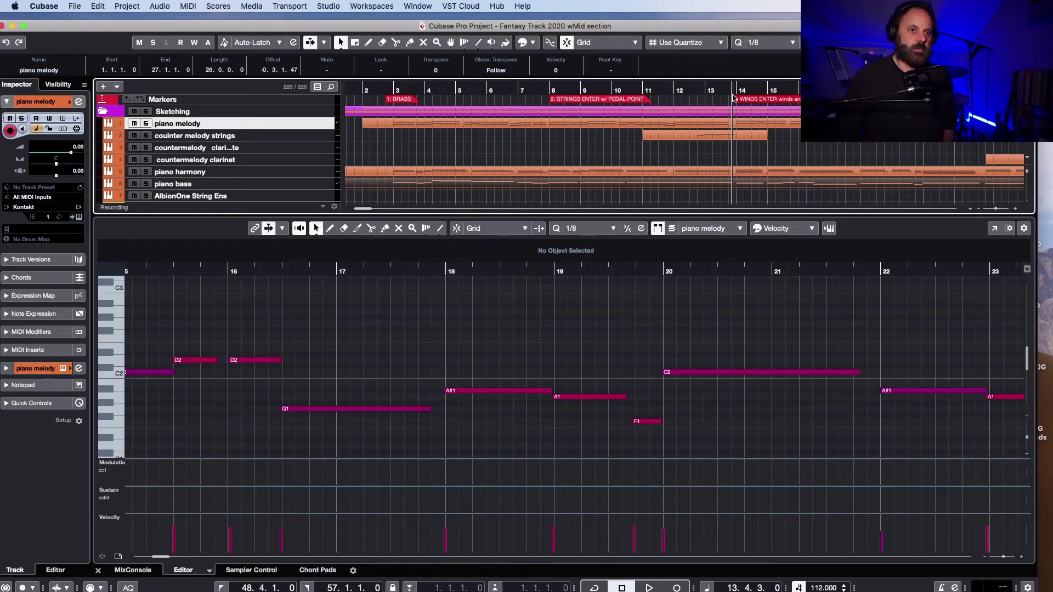
key(space)
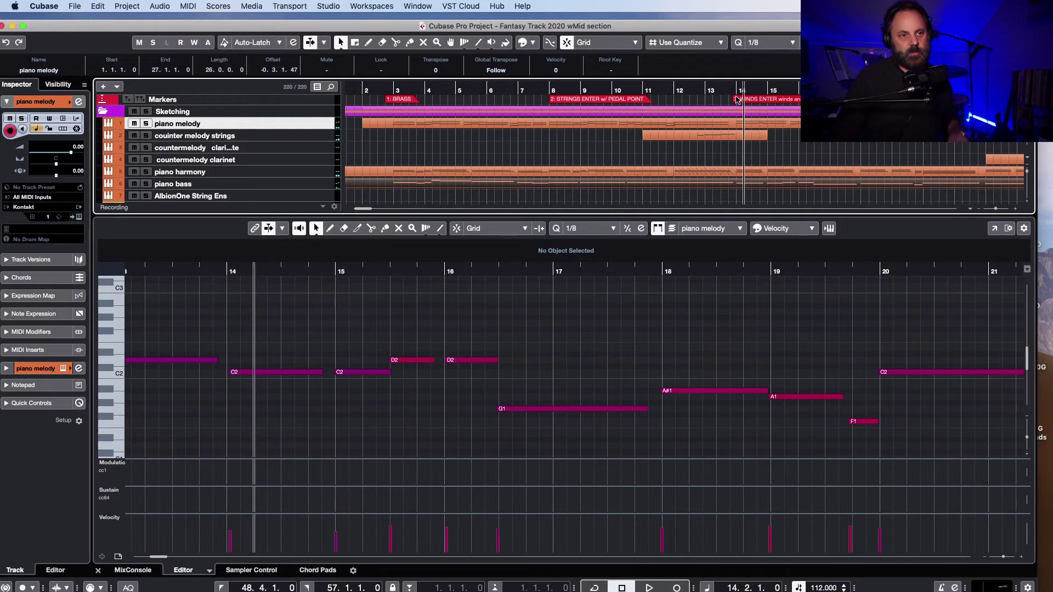
click(731, 89)
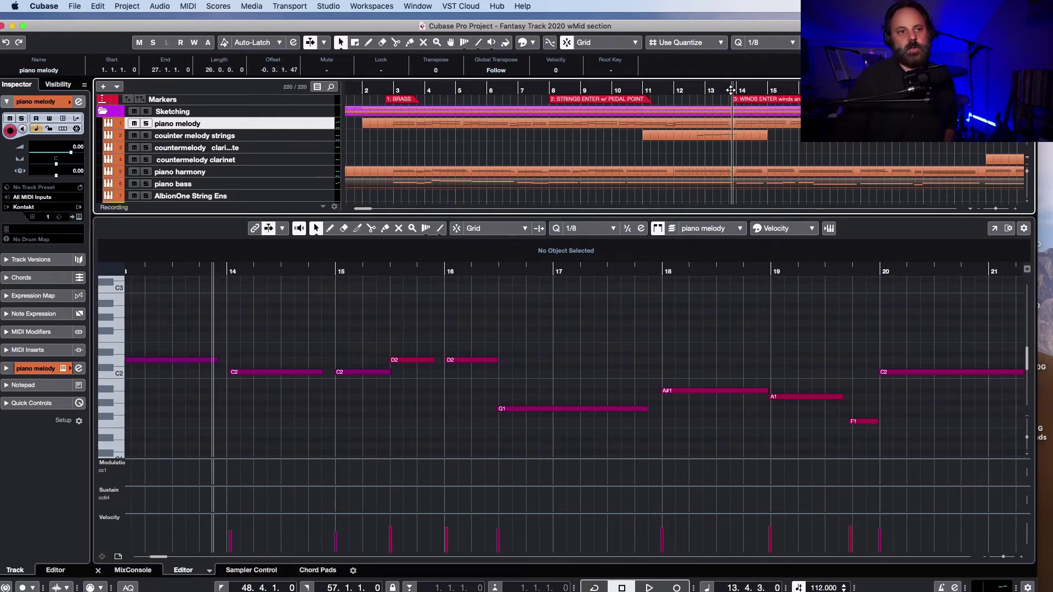
key(space)
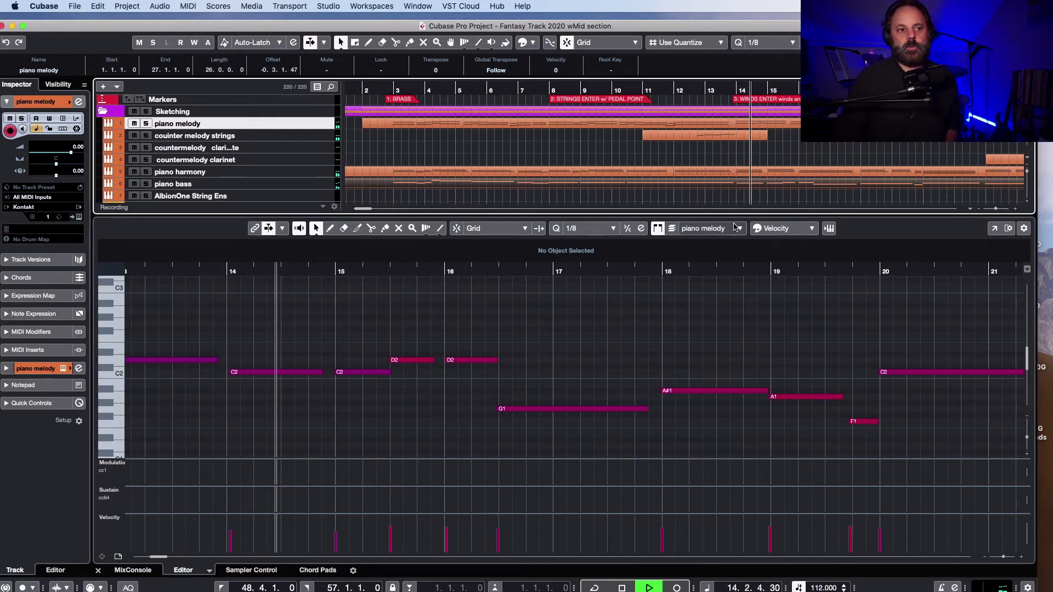
drag(367, 209, 372, 210)
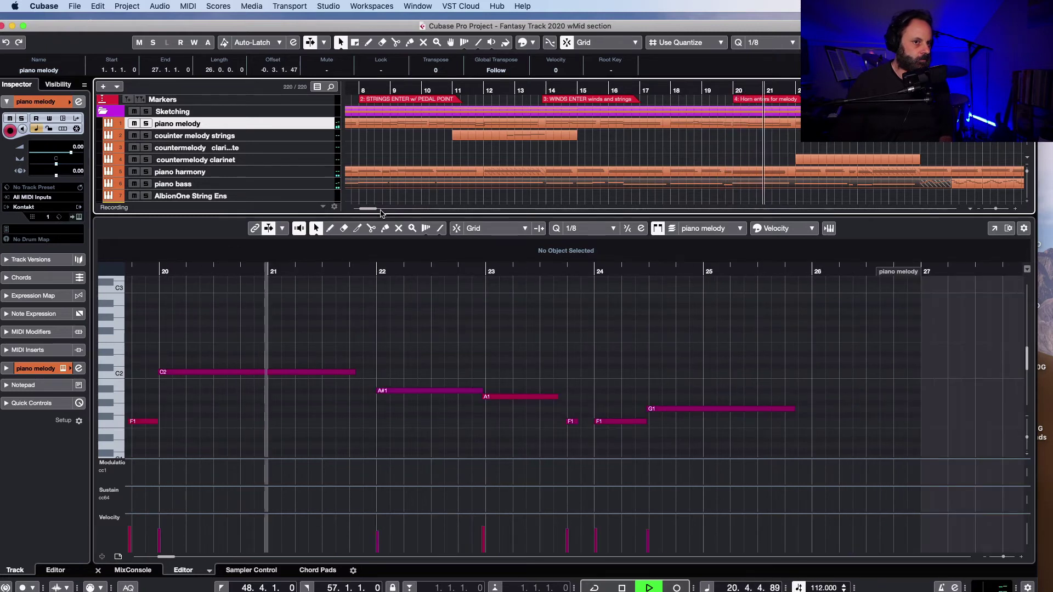
key(space)
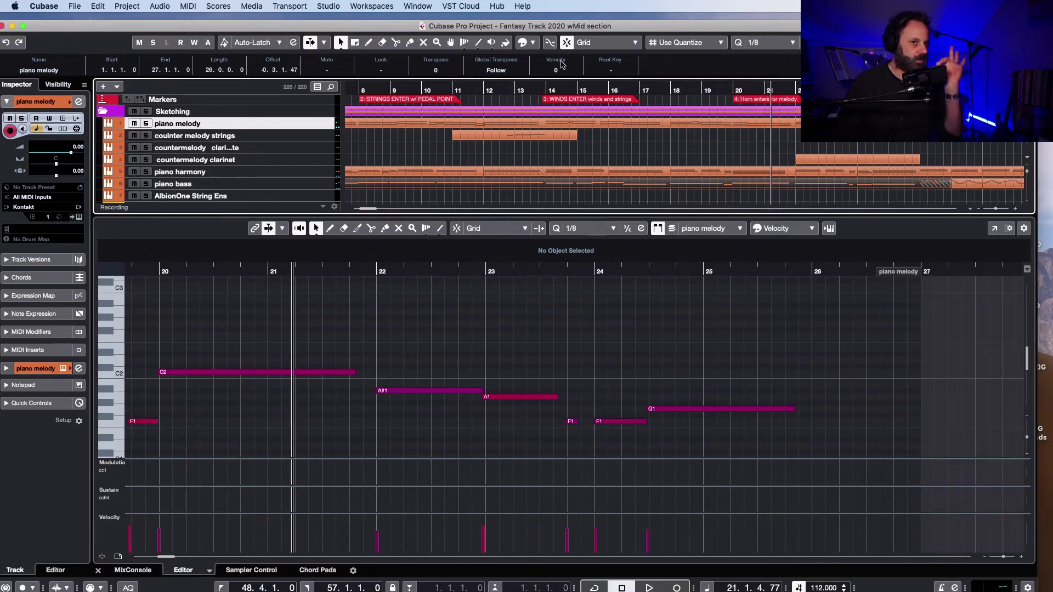
Play the horn melody section from the end of bar 19, soloing the piano melody track briefly along the way
click(724, 91)
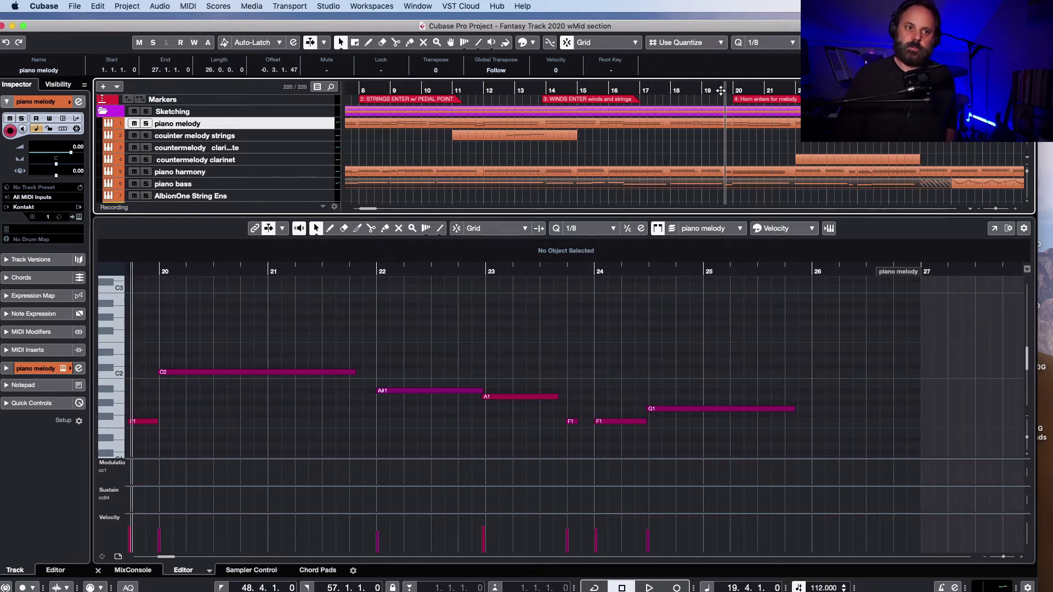
scroll(723, 109, down, 2)
scroll(724, 113, up, 2)
key(space)
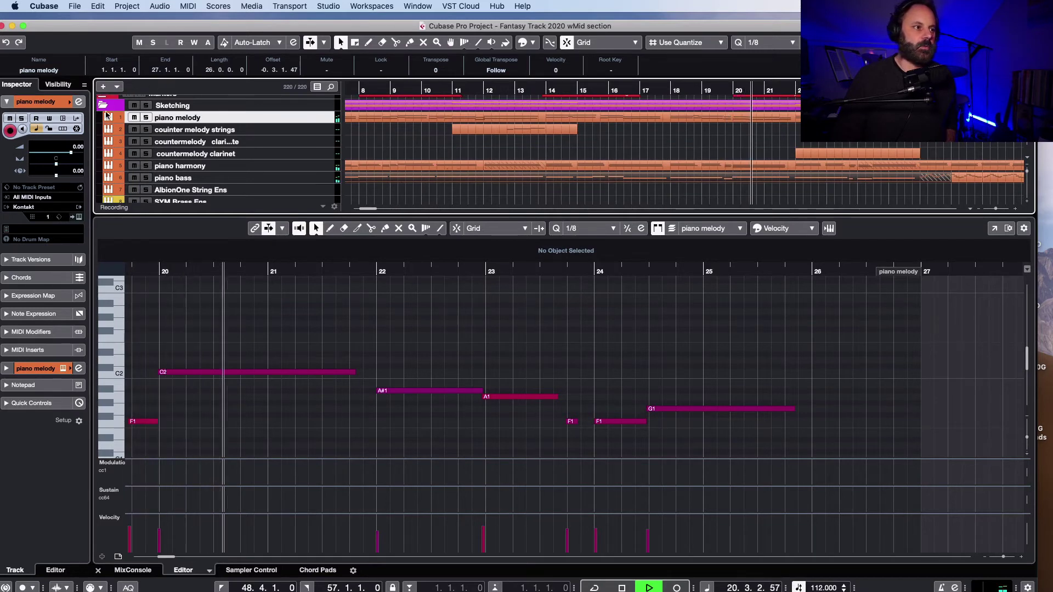
click(147, 118)
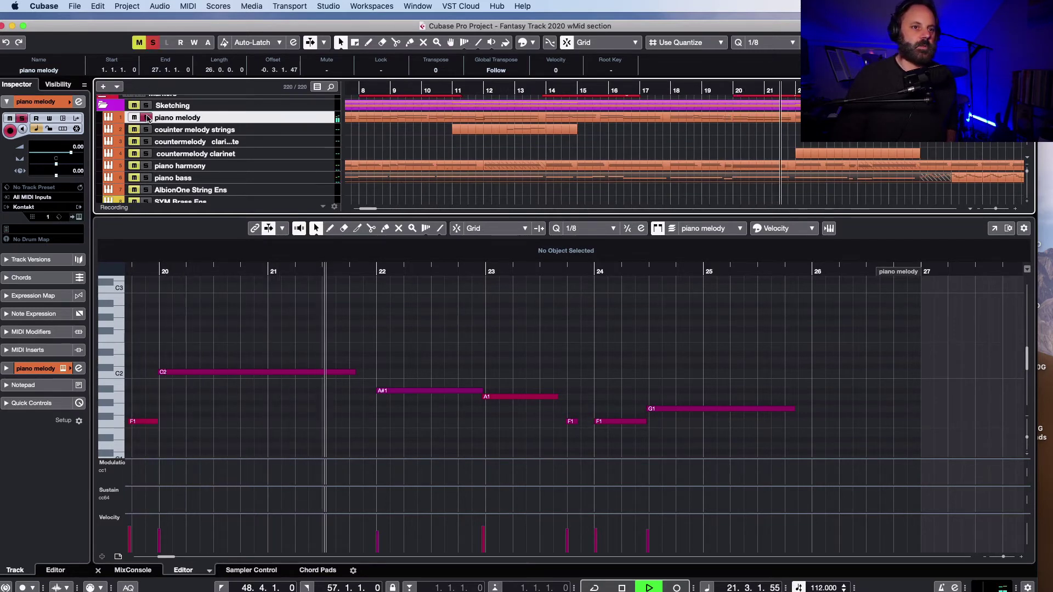
click(147, 118)
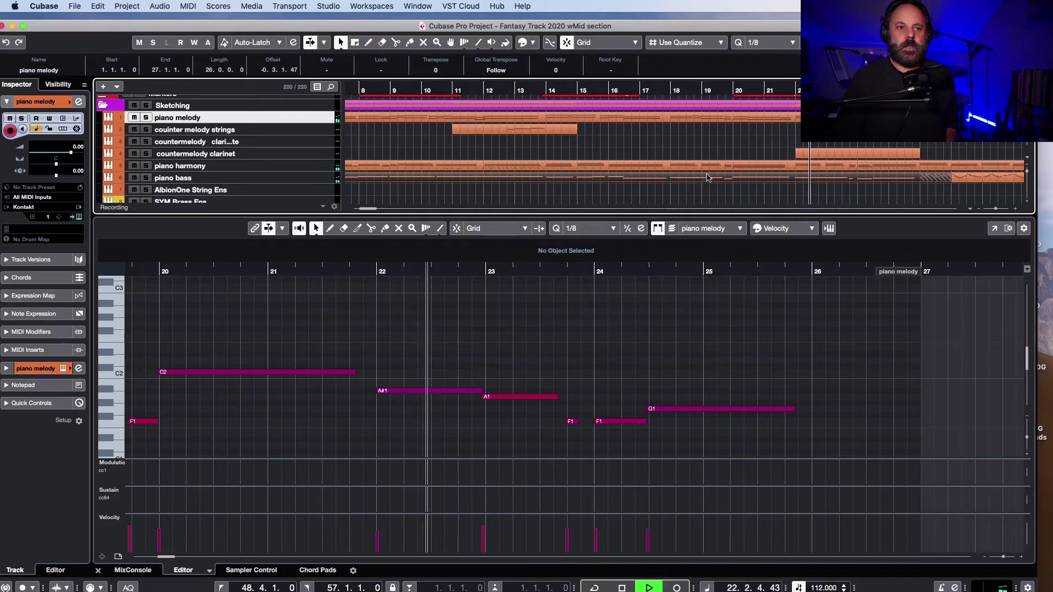
scroll(706, 174, up, 3)
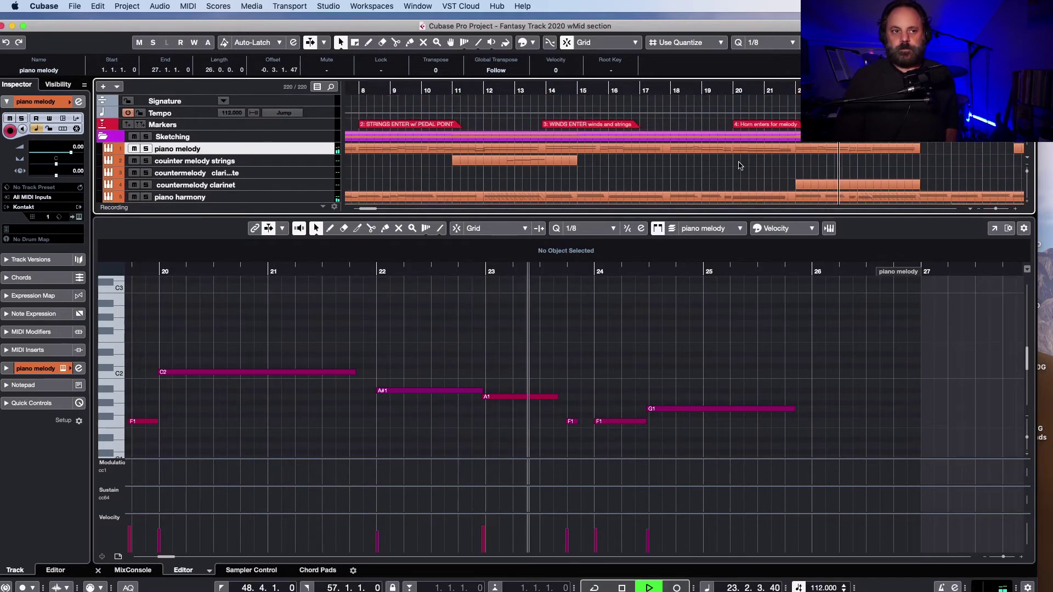
scroll(807, 153, down, 1)
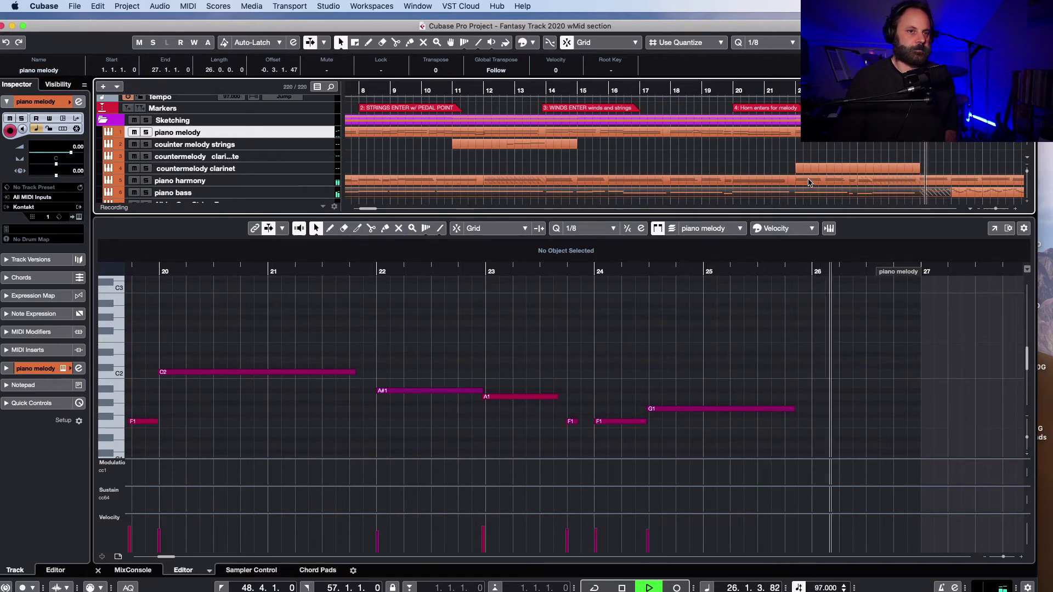
Play the start of the WINDS ENTER section from the last beat of bar 13 to bar 15
key(space)
click(540, 89)
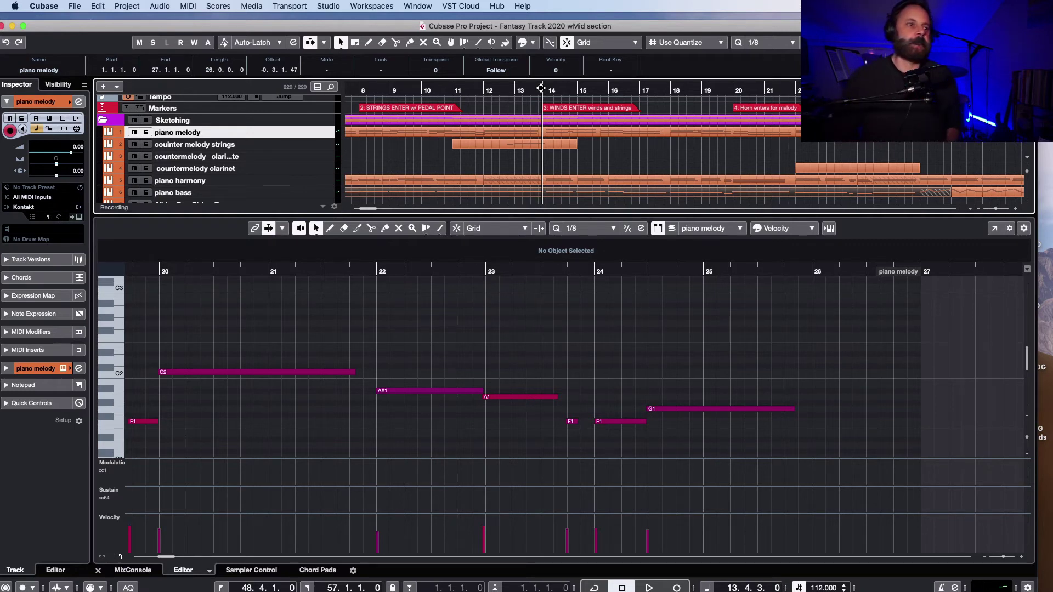
drag(541, 88, 537, 92)
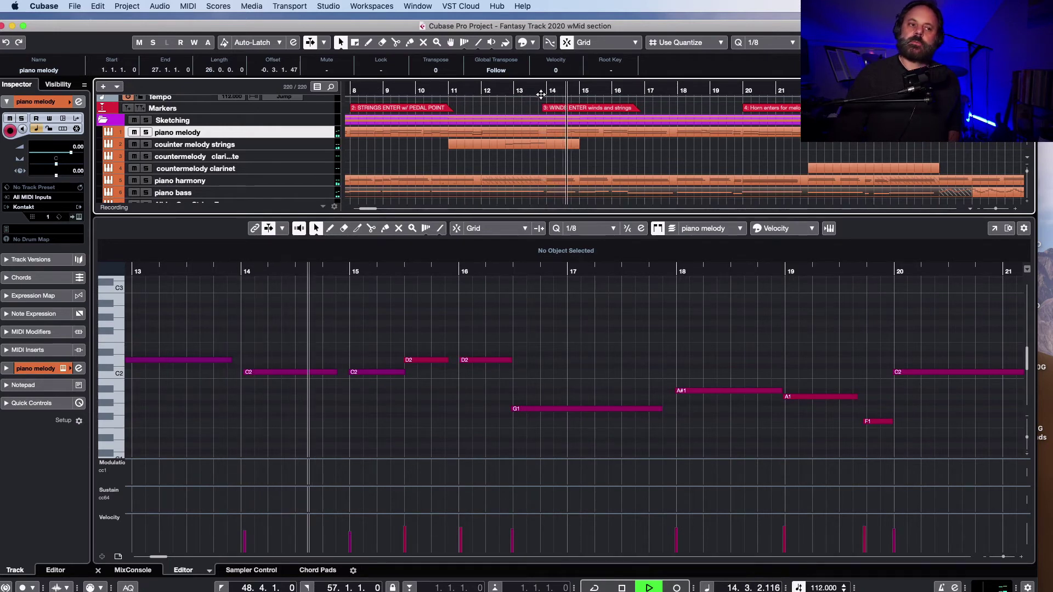
key(space)
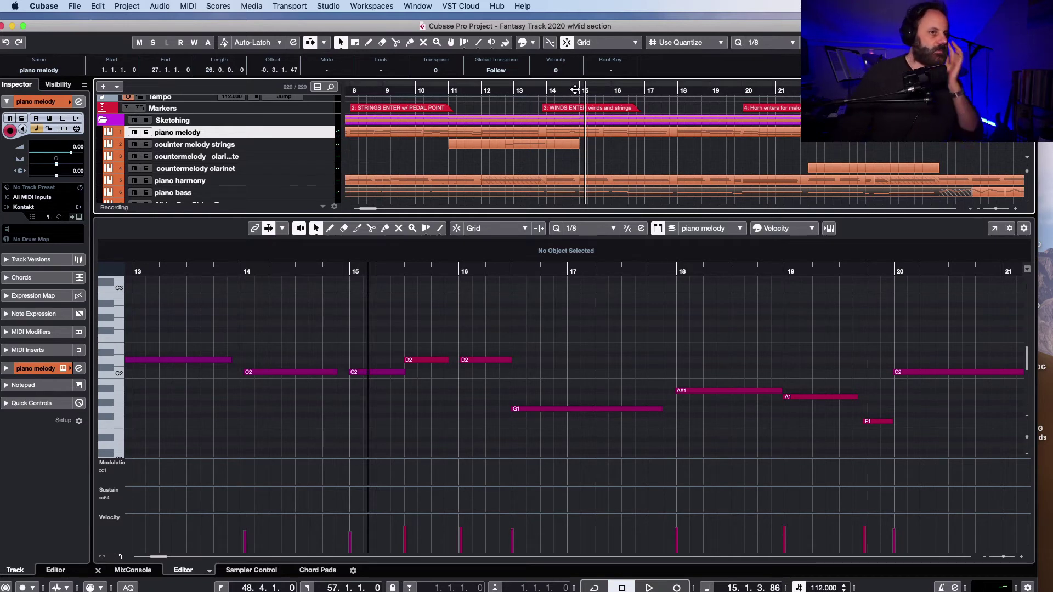
Trace the winds section with the playhead between bars 13 and 18, and audition the horn entry at bar 20
click(547, 91)
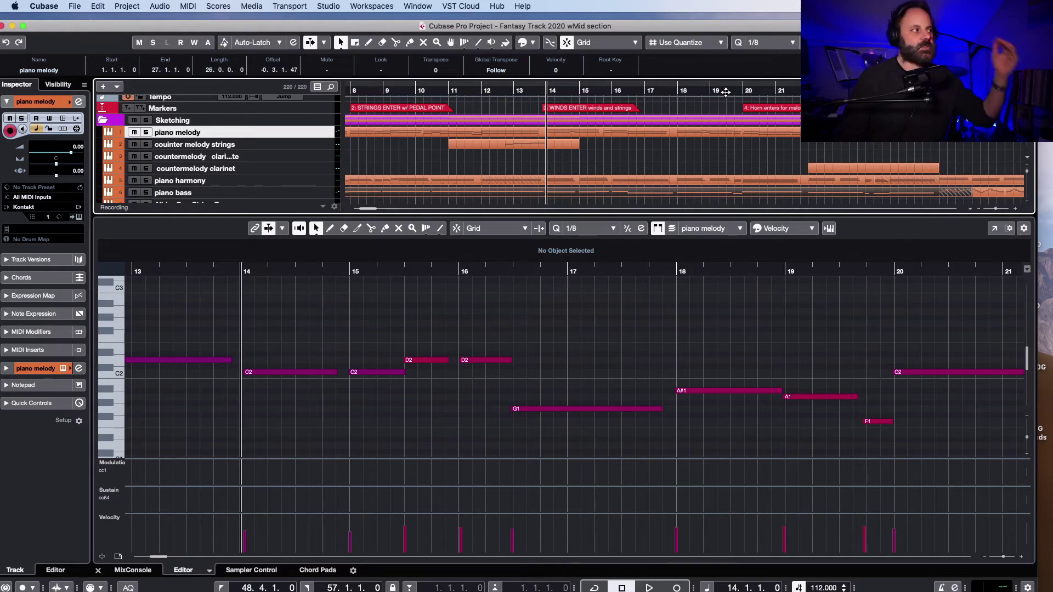
click(672, 92)
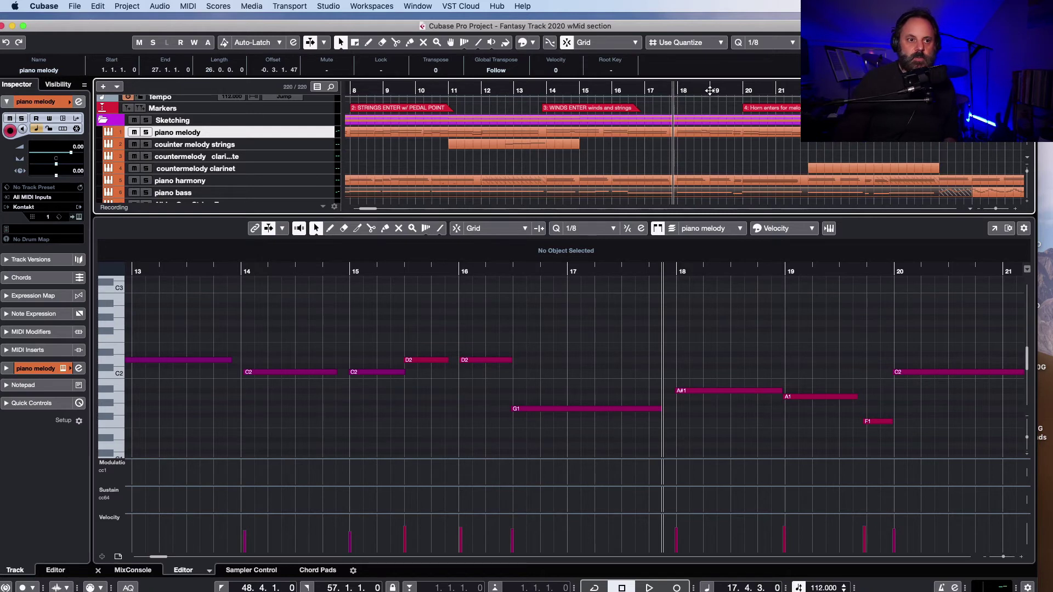
drag(709, 91, 706, 92)
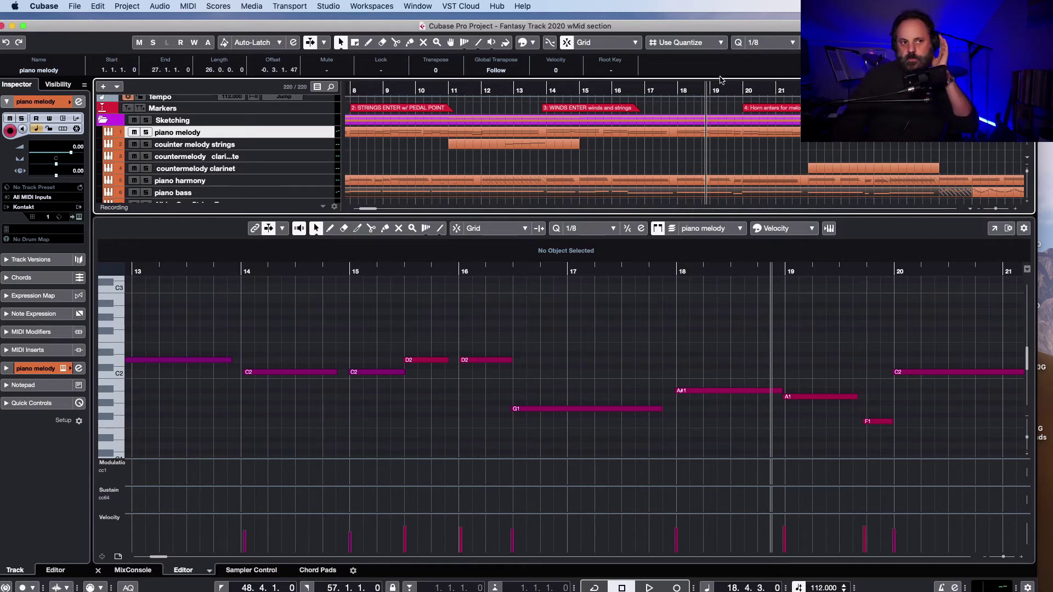
click(535, 90)
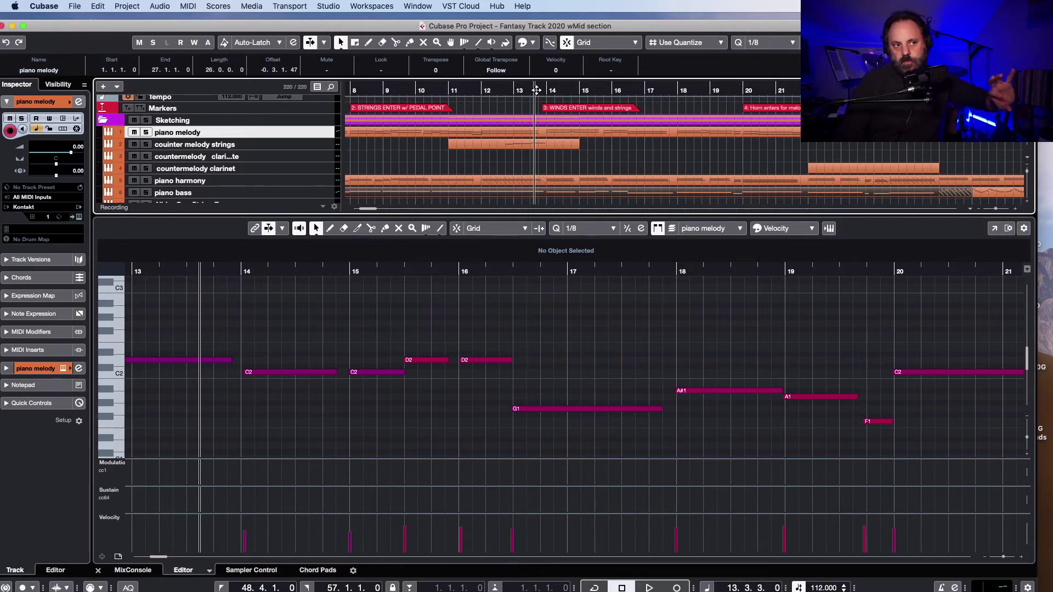
click(543, 91)
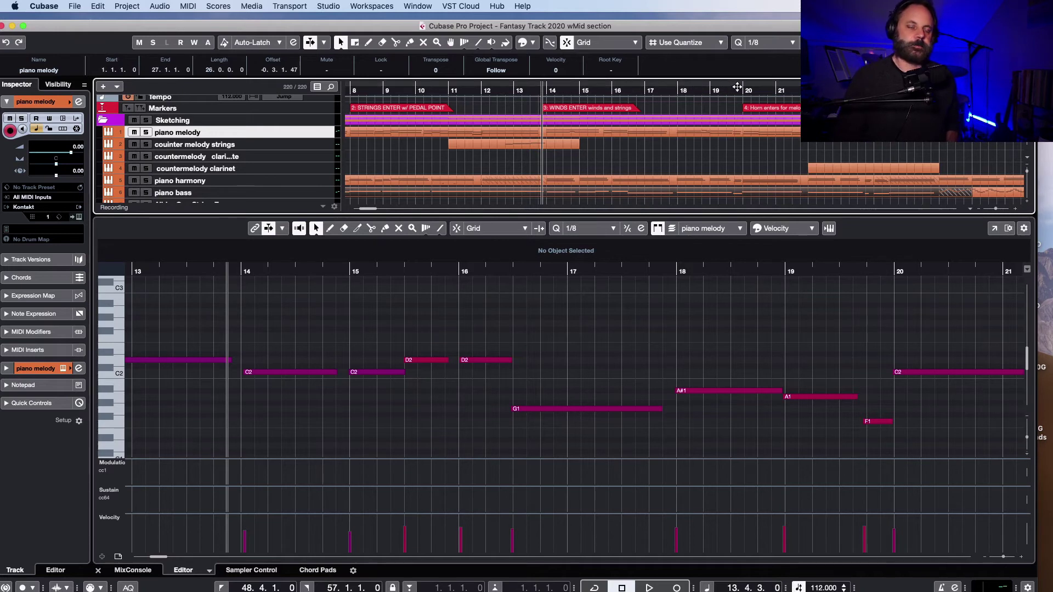
click(739, 89)
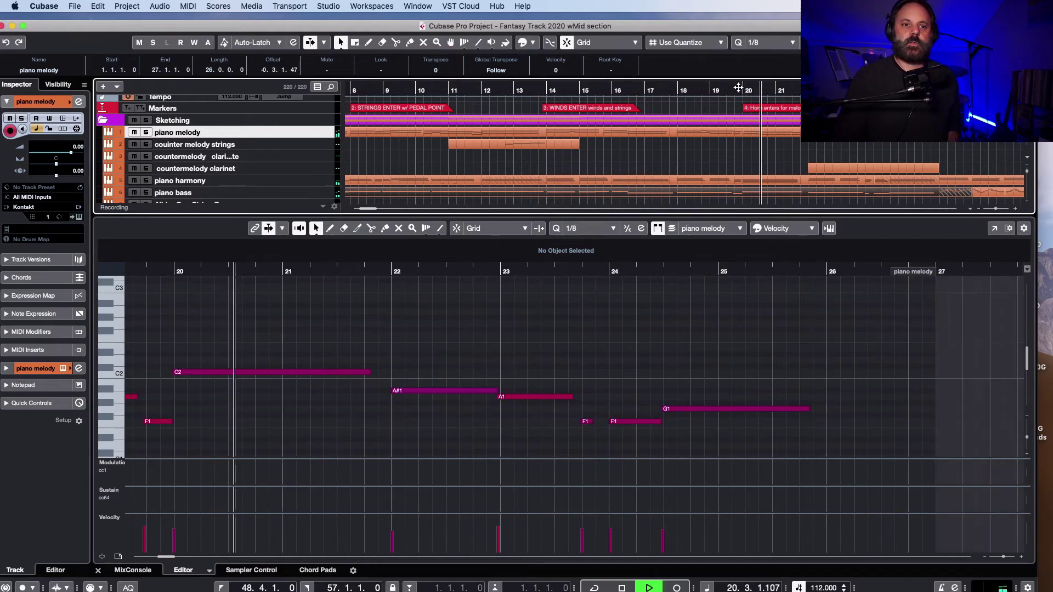
key(space)
Play from the end of bar 25 through the STRINGS maybe choir section to bar 29
scroll(529, 130, right, 10)
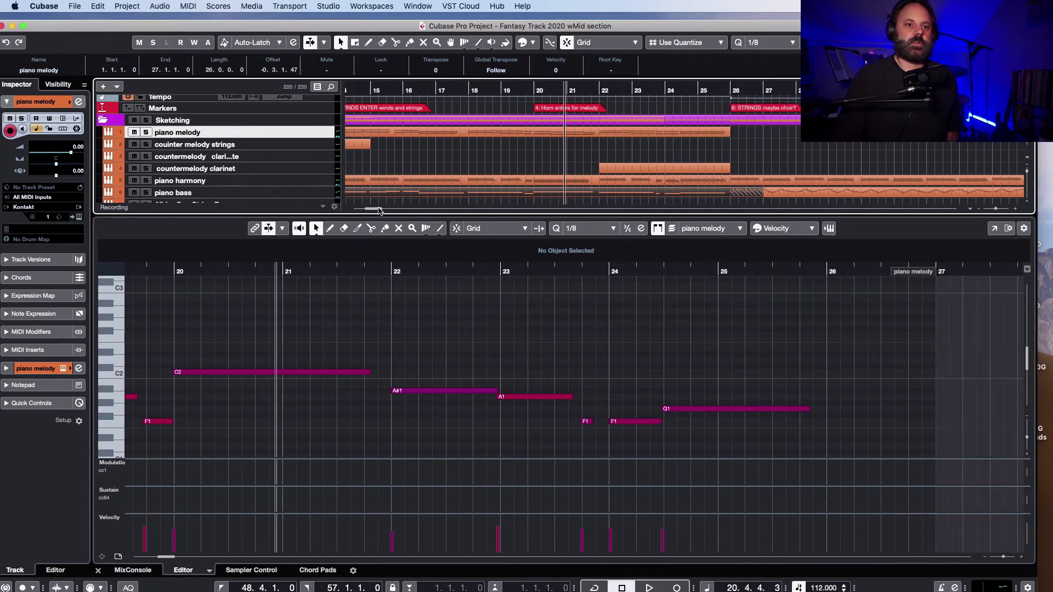
click(587, 90)
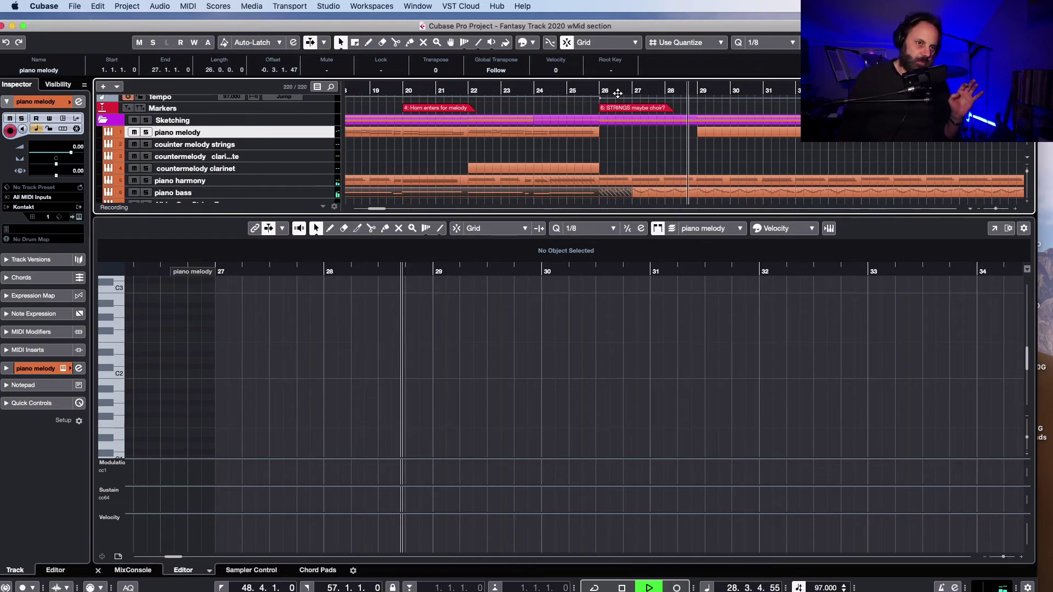
key(space)
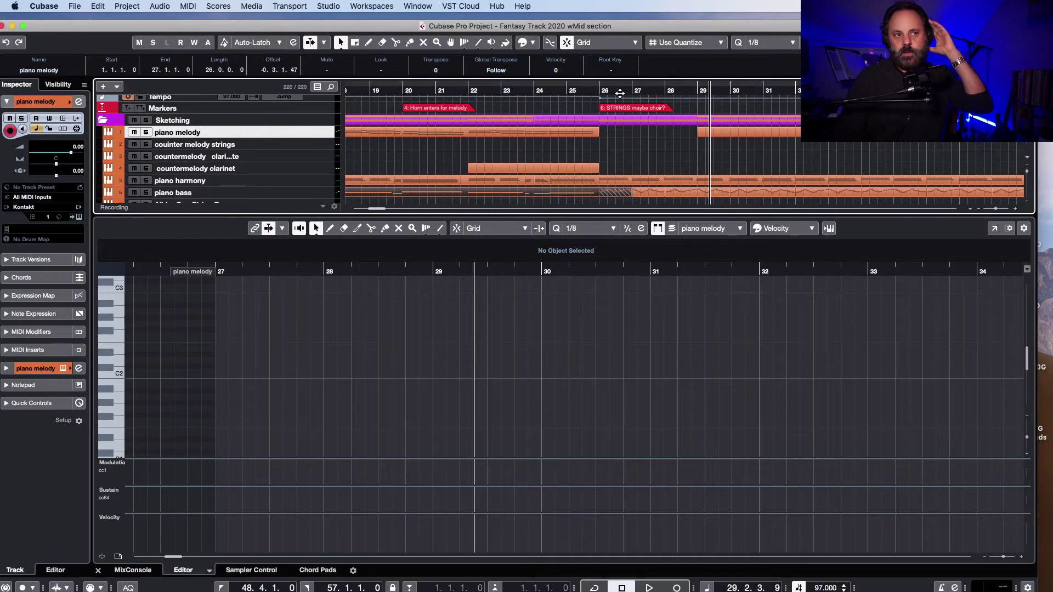
Replay the transition into the STRINGS maybe choir section from the last beat of bar 25
click(593, 91)
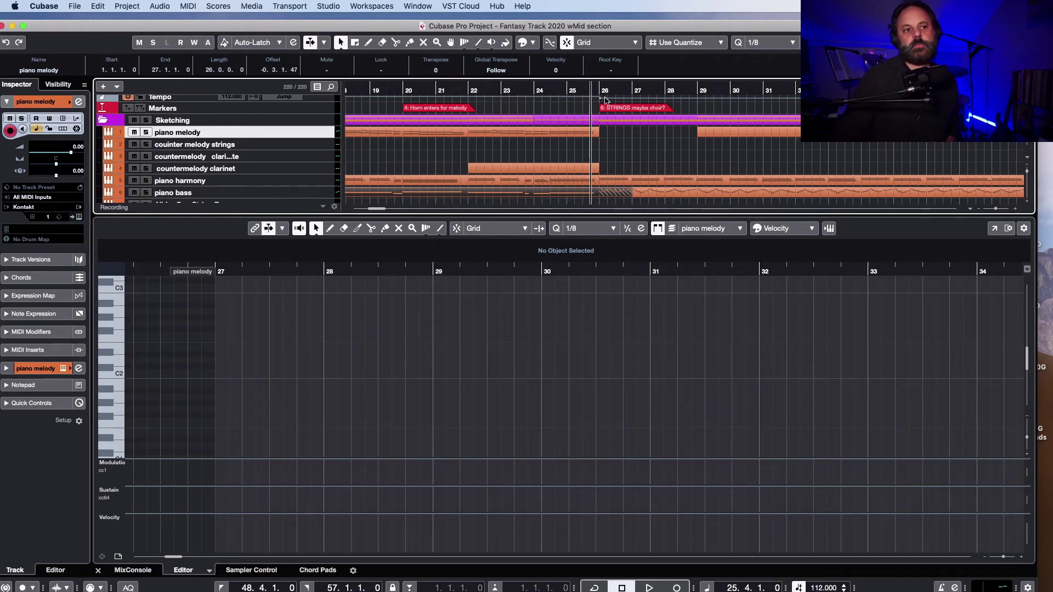
click(596, 88)
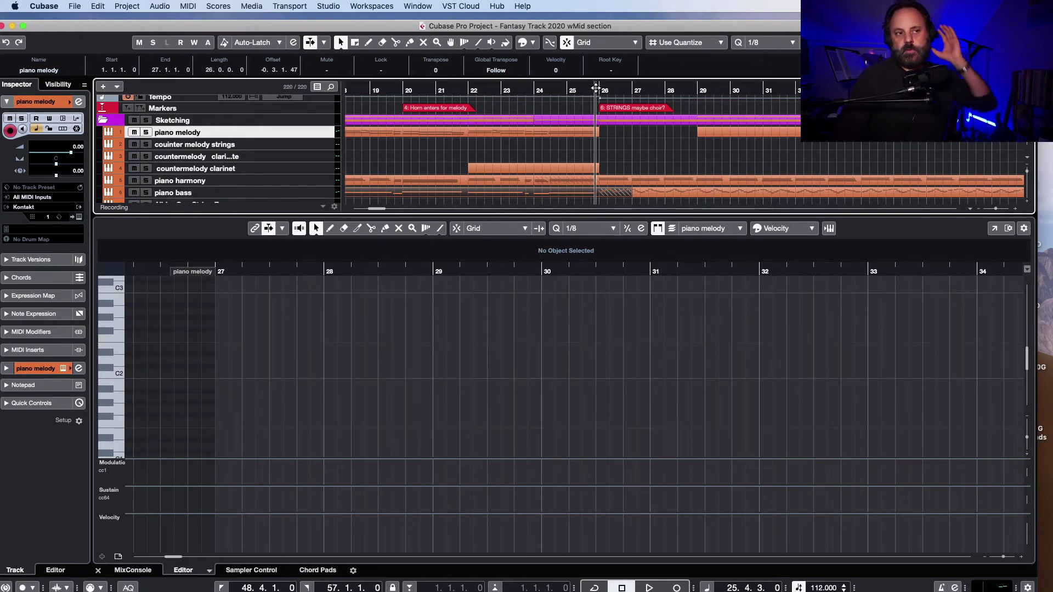
key(space)
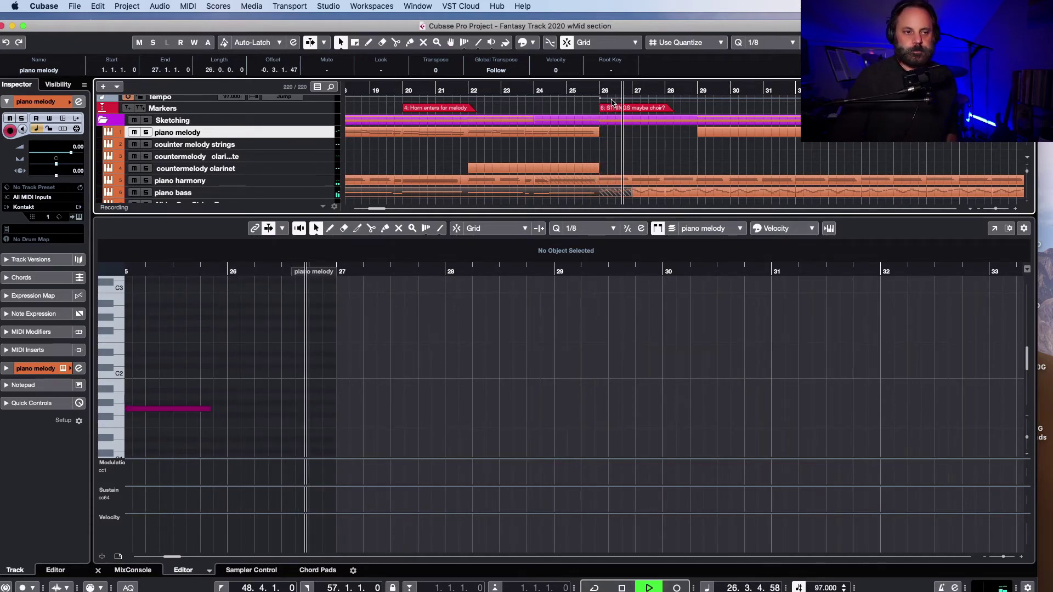
key(space)
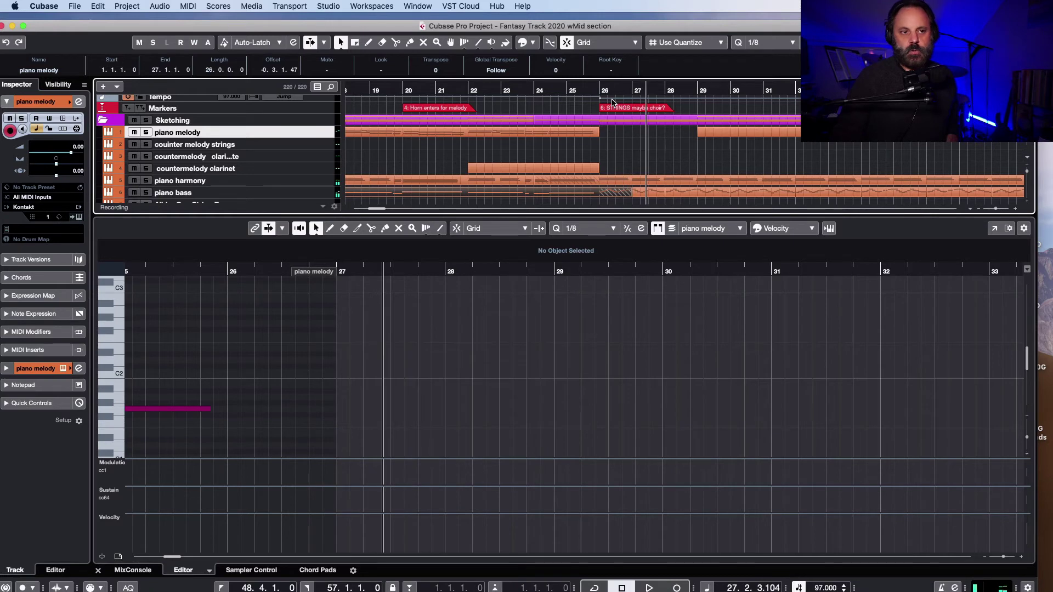
Play the entry of the horn and strings section from bar 33, and replay it with the piano melody track soloed
click(841, 90)
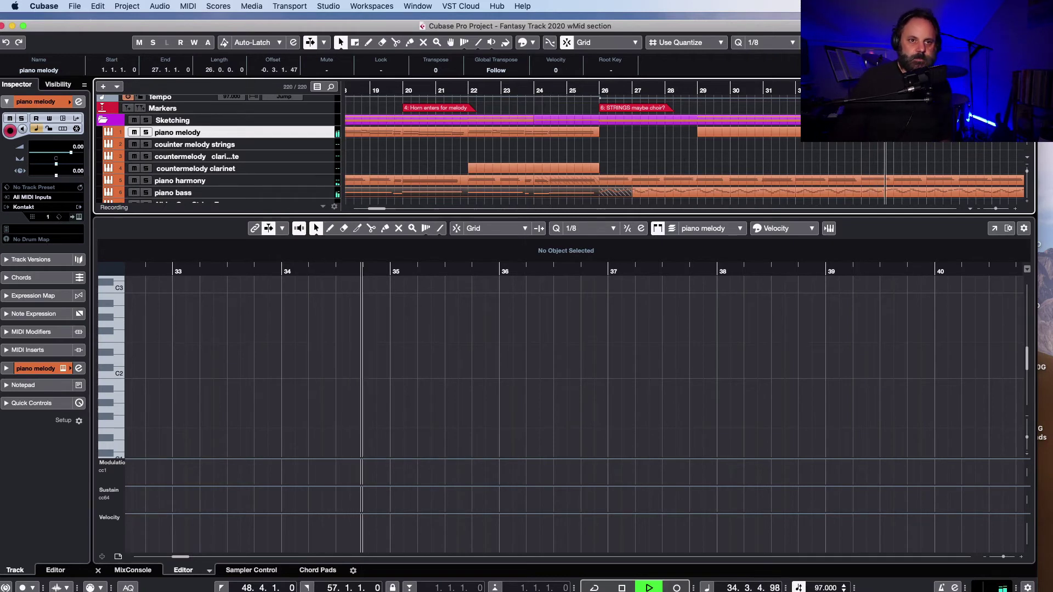
key(space)
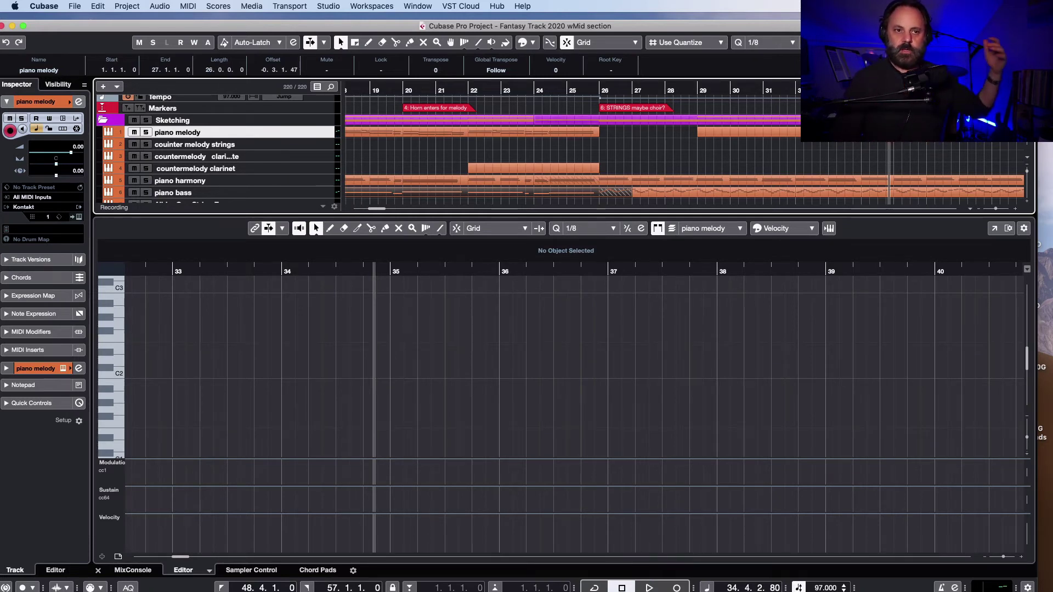
click(853, 89)
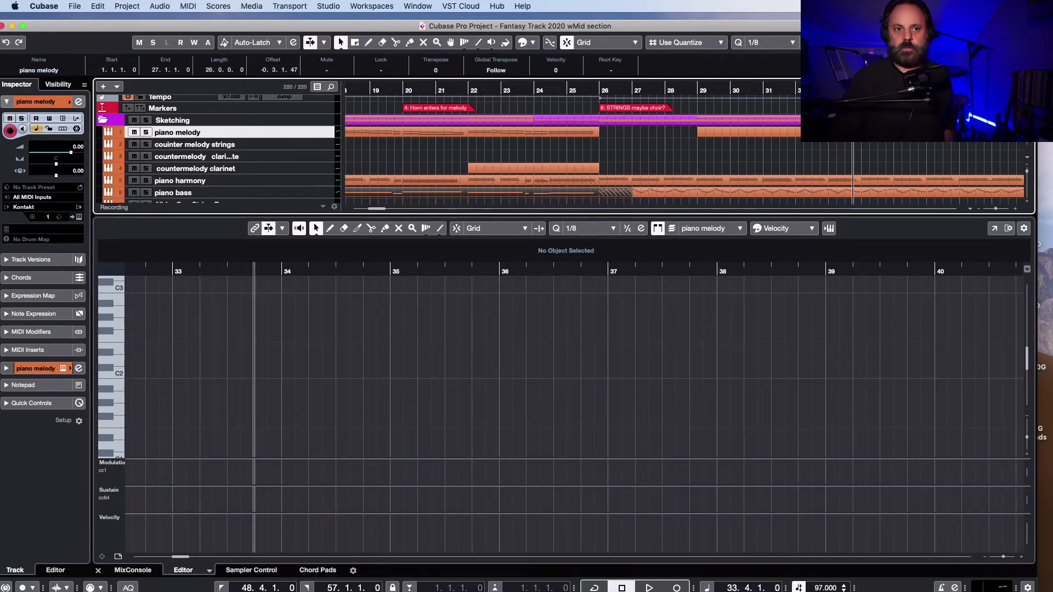
click(146, 132)
key(space)
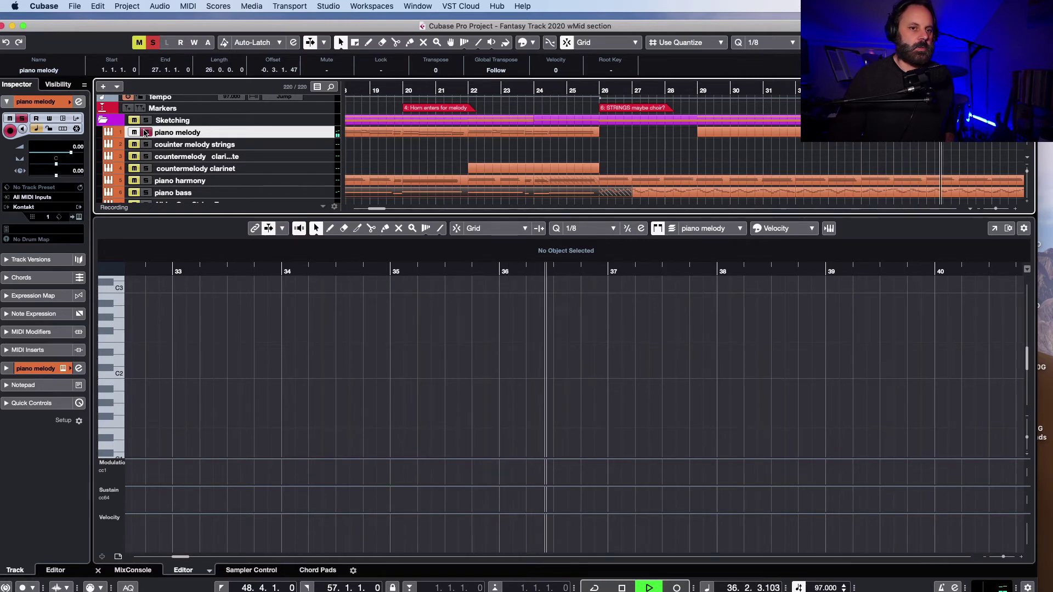
key(space)
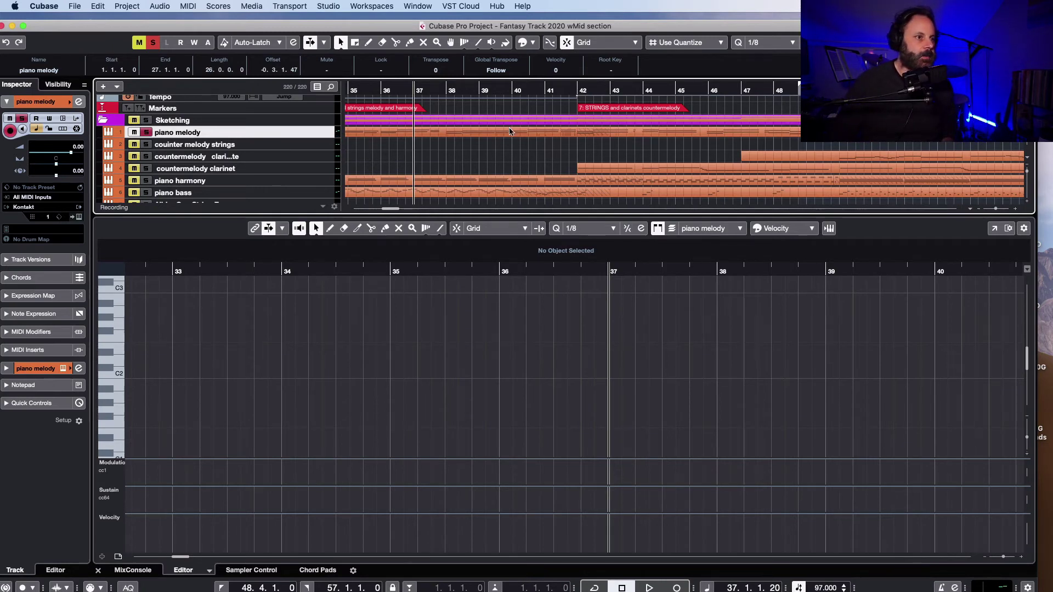
Continue the soloed melody briefly from bar 37 and close the lower note editor to show the full track list
scroll(511, 137, up, 1)
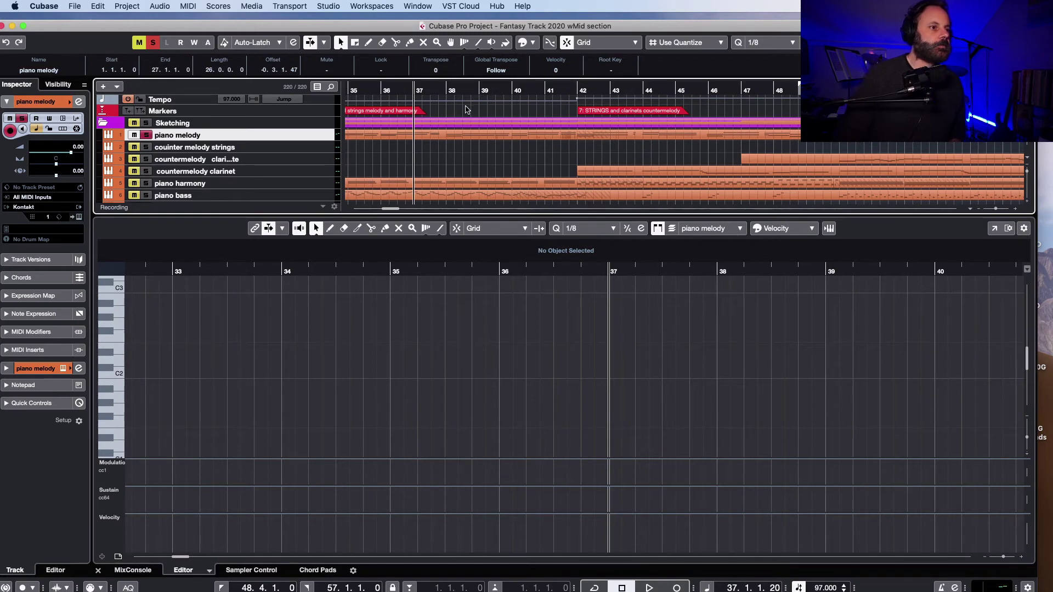
key(space)
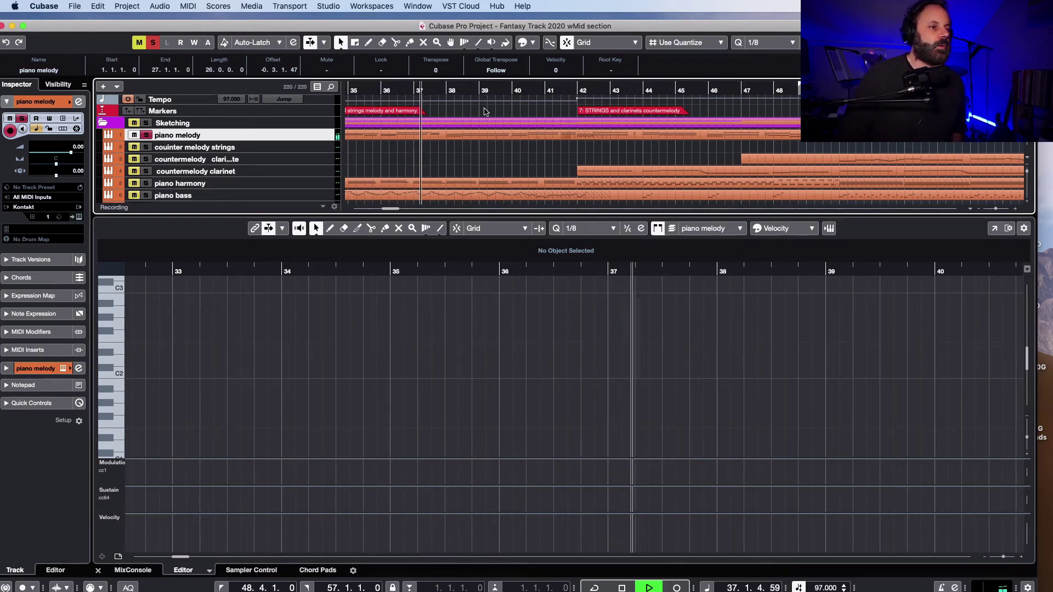
click(190, 542)
scroll(388, 340, right, 2)
drag(392, 209, 390, 211)
key(super+alt+e)
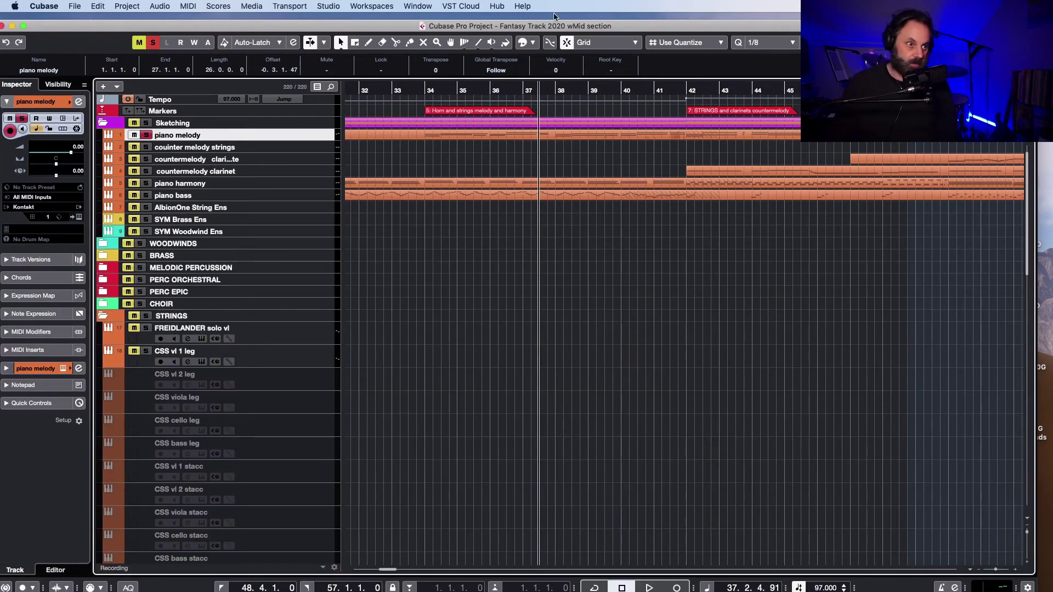
Turn off the piano melody solo and play all sketch tracks from bar 33 beat 3 into the horn and strings section
click(411, 91)
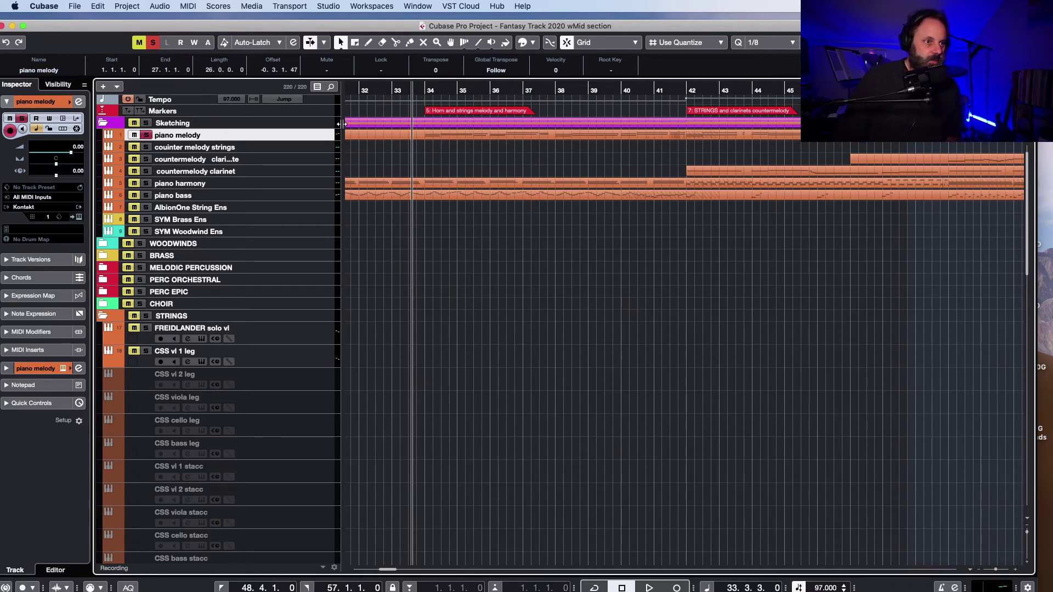
click(146, 135)
key(space)
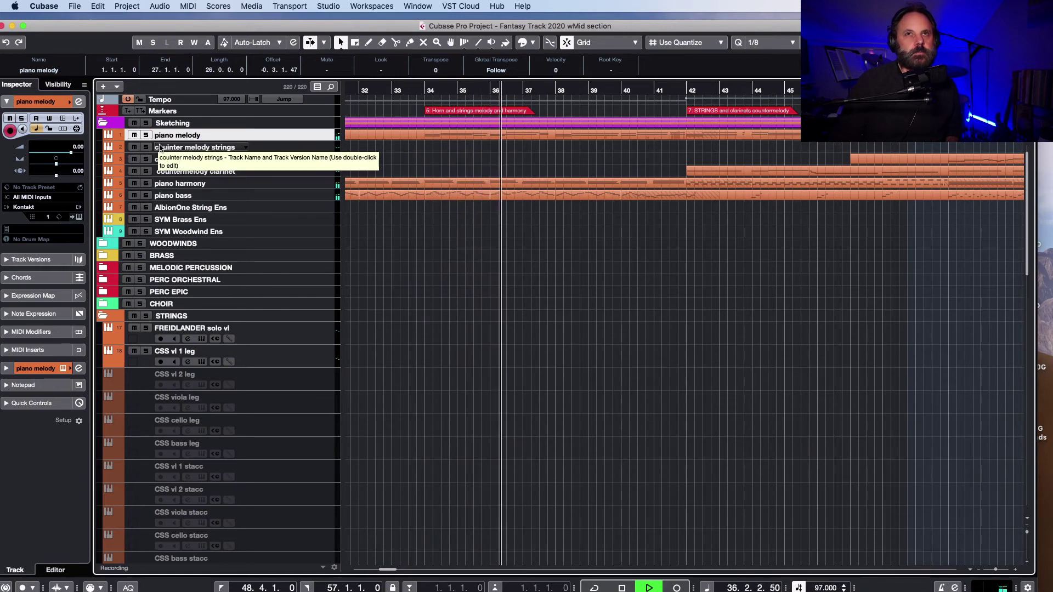
key(space)
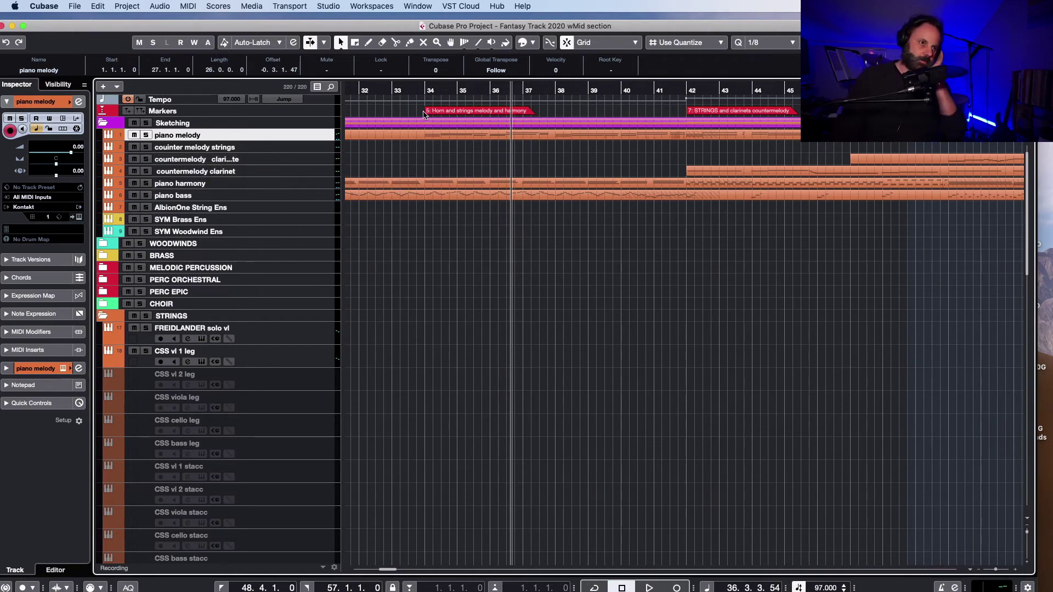
Play the end of the horn and strings section from bar 40 up to the section change at bar 42
click(679, 91)
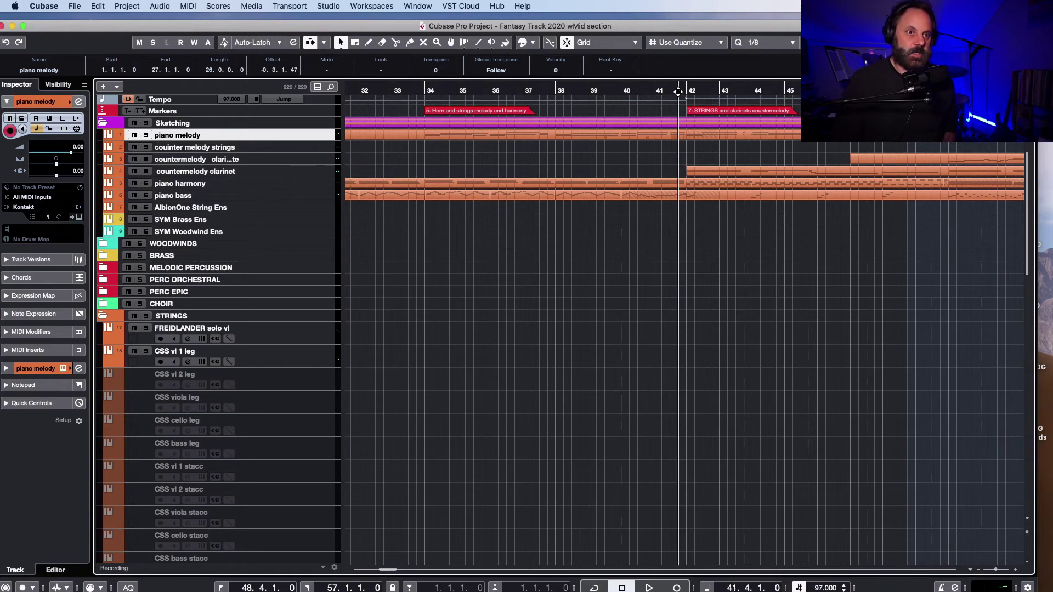
click(674, 91)
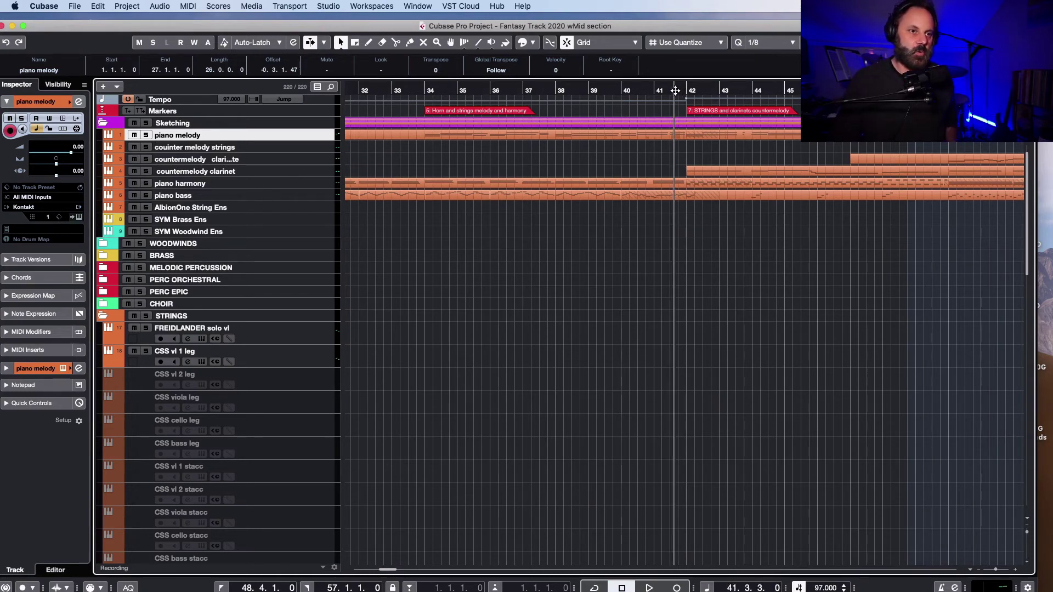
click(631, 91)
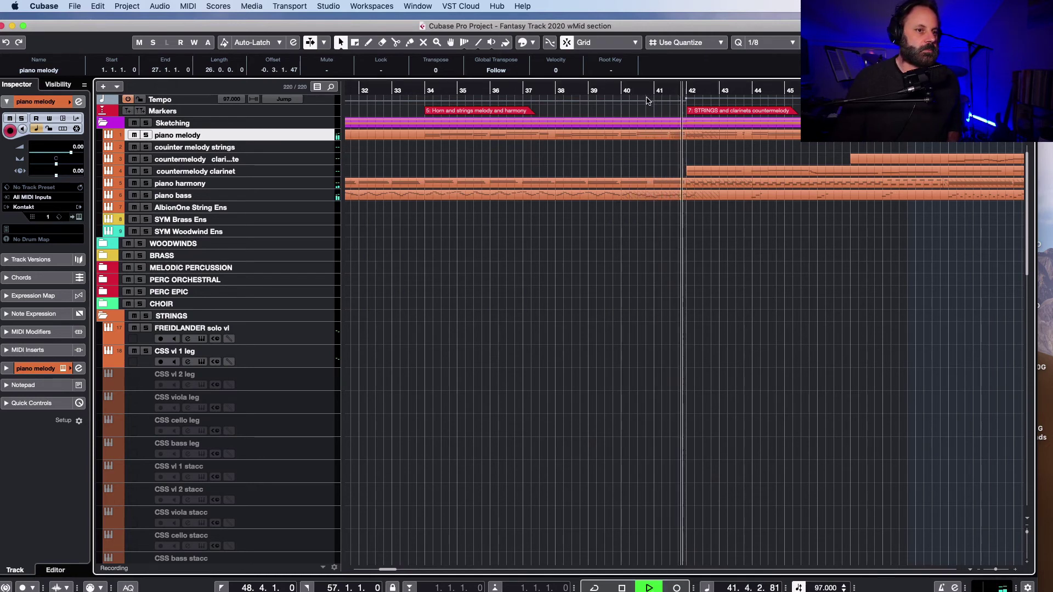
key(space)
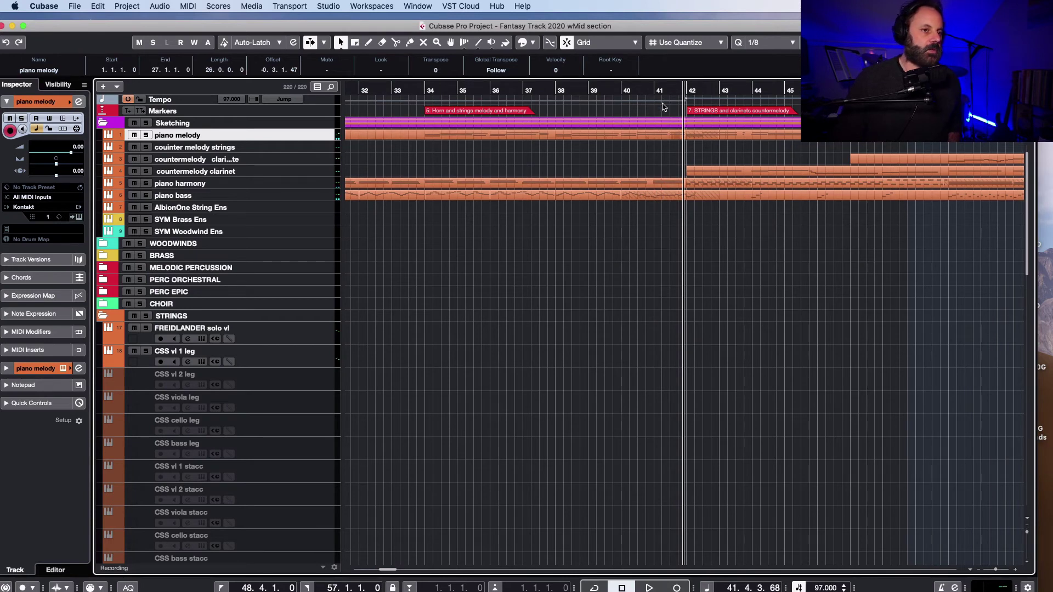
Play the sketch from just before bar 41 into the STRINGS and clarinets countermelody section at bar 42
click(651, 91)
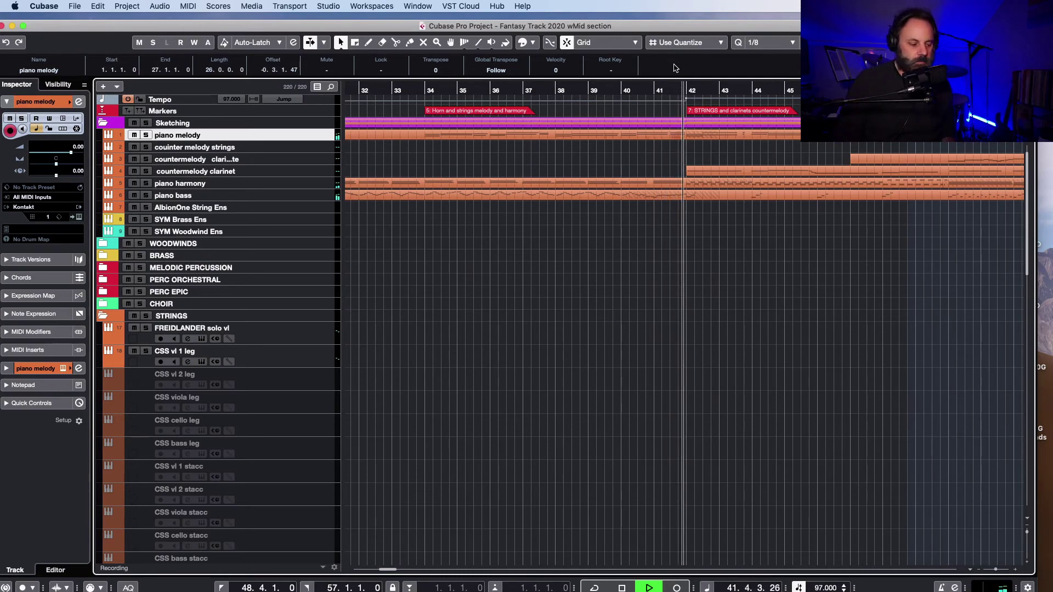
key(space)
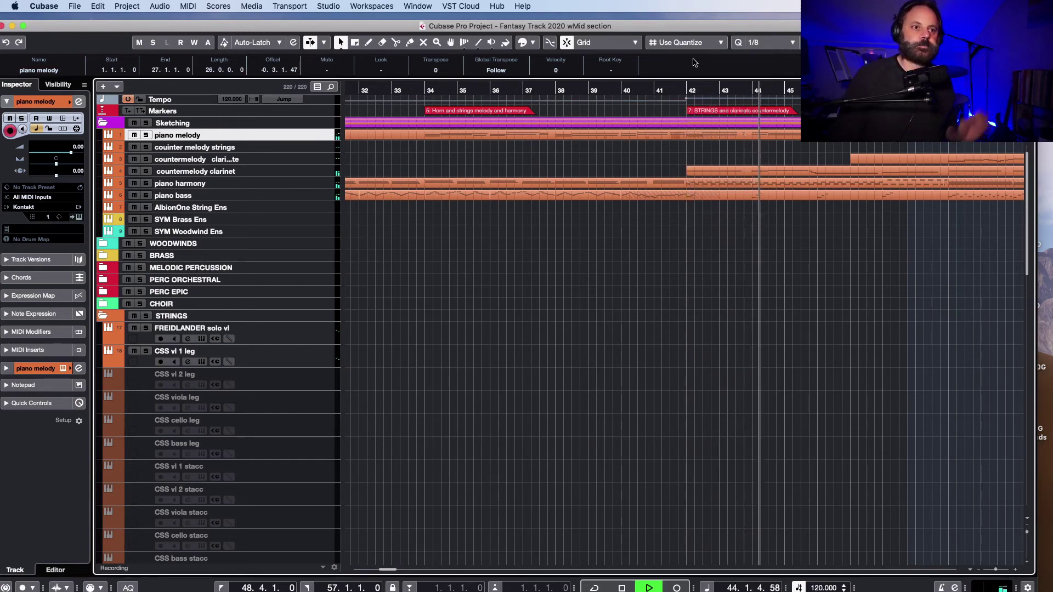
key(space)
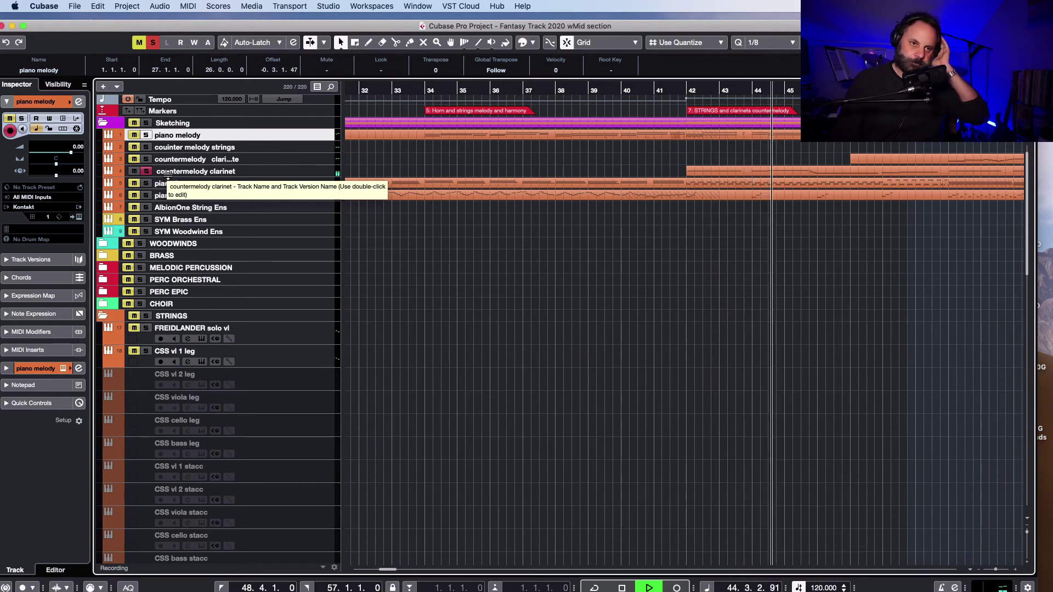
Solo the piano melody alongside the countermelody clarinet track and play both, replaying from bar 45 beat 3
click(146, 135)
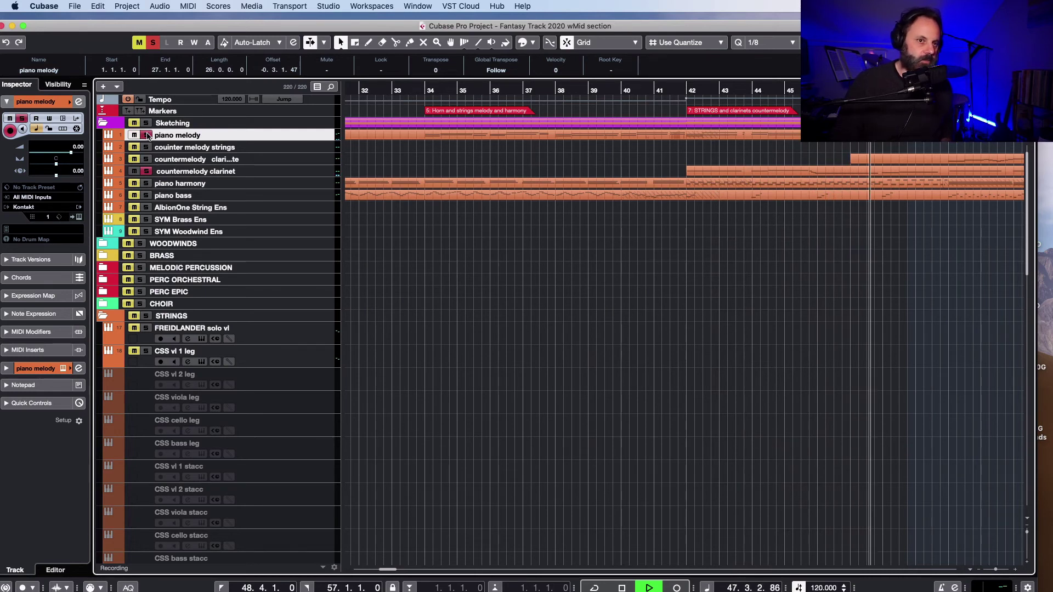
key(space)
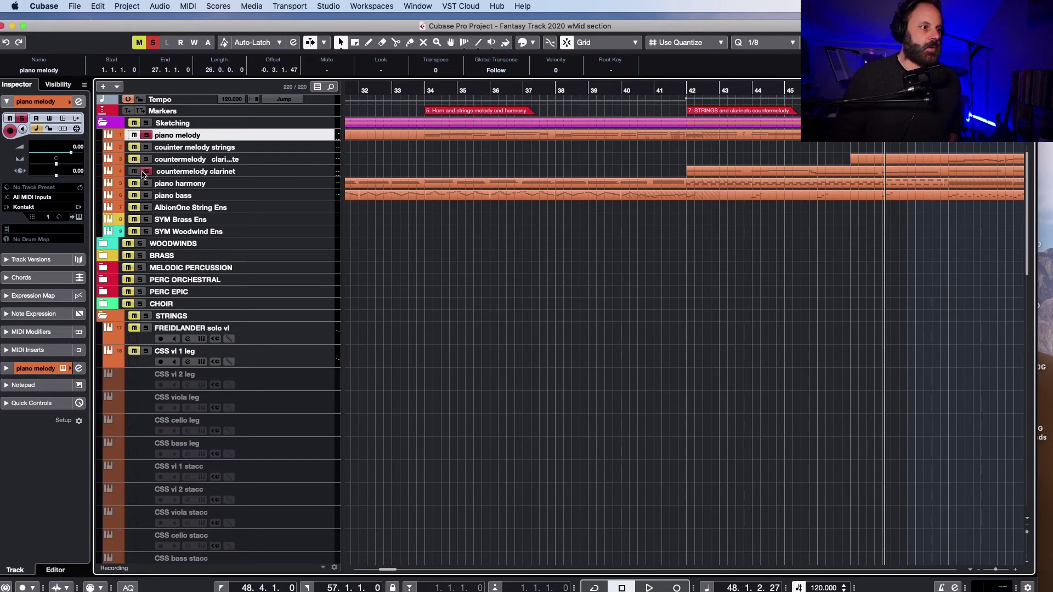
click(798, 89)
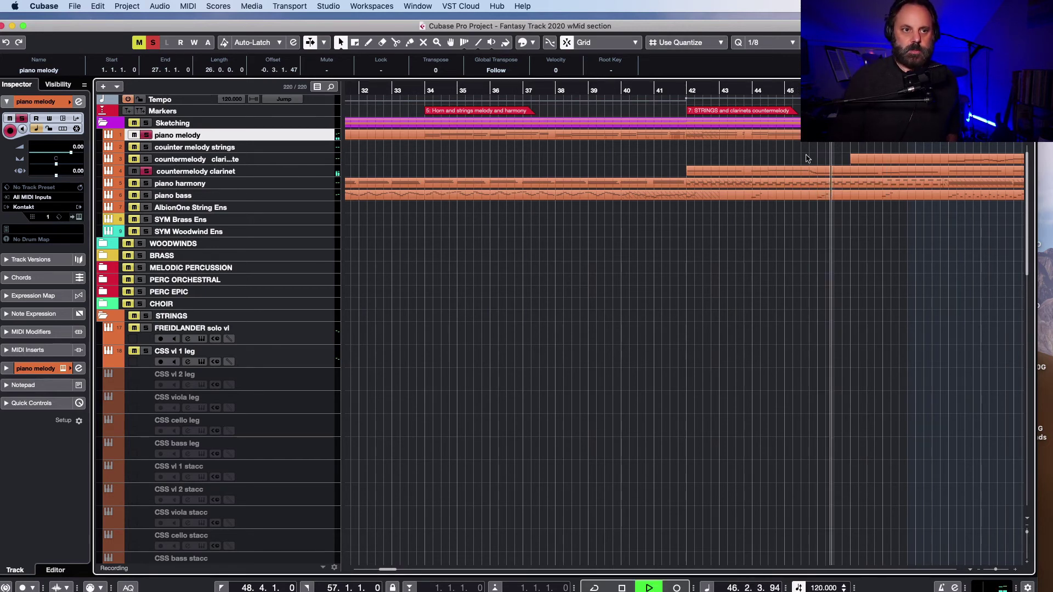
Open the countermelody clarinet part in the note editor and play it with the melody from bar 43 beat 4
double_click(811, 171)
key(space)
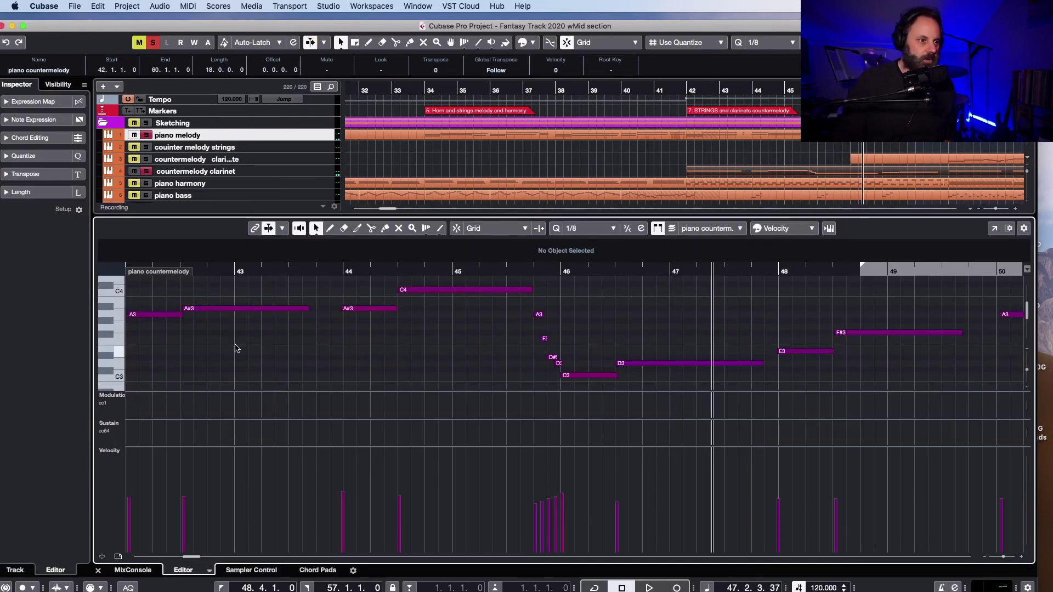
click(320, 269)
key(space)
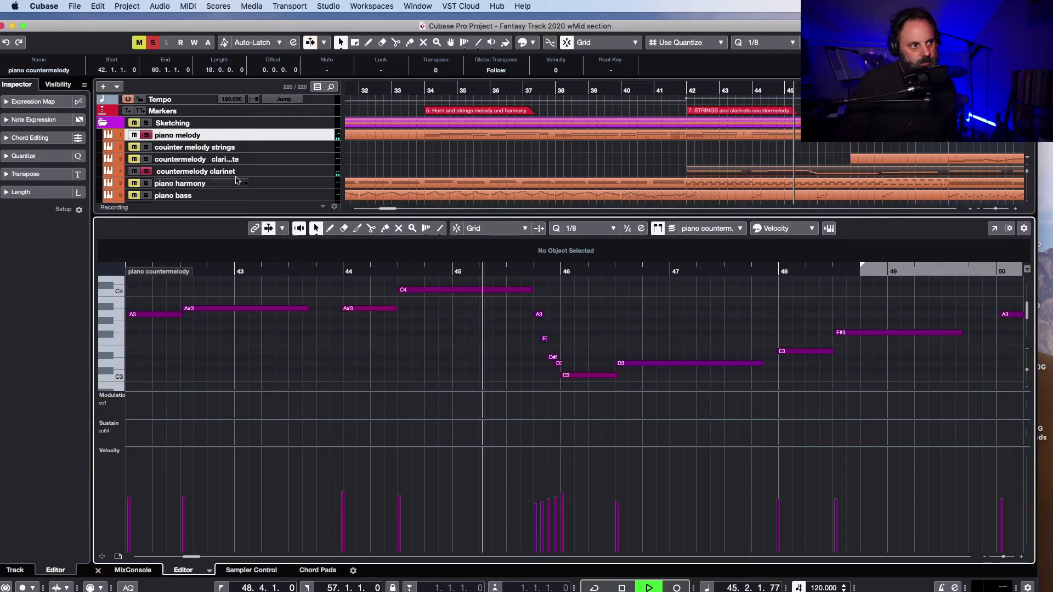
Hear the clarinet countermelody without the piano melody, clear the remaining solo and close the lower note editor
click(153, 138)
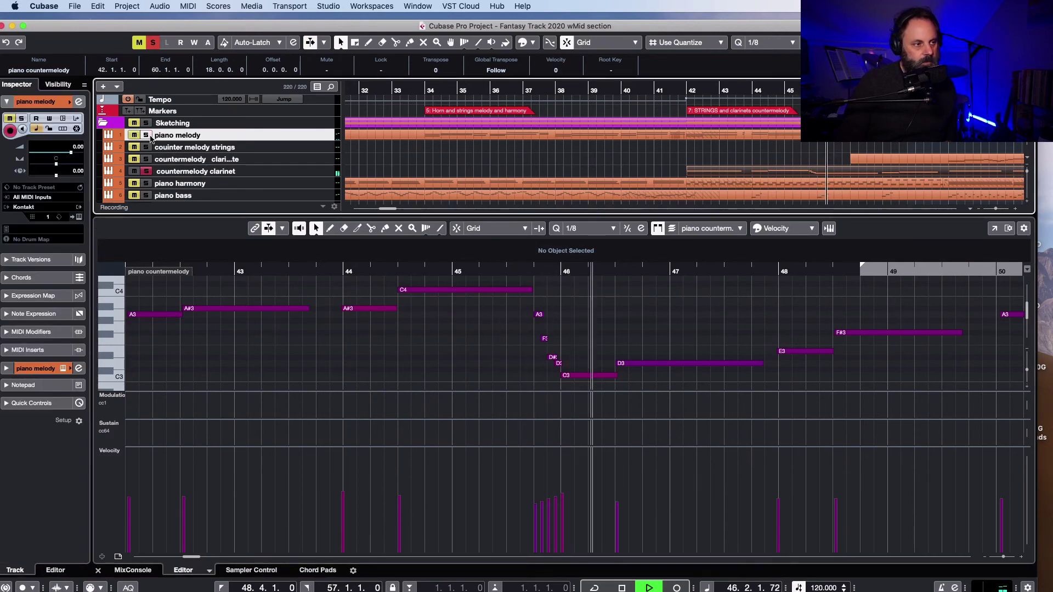
key(space)
click(147, 171)
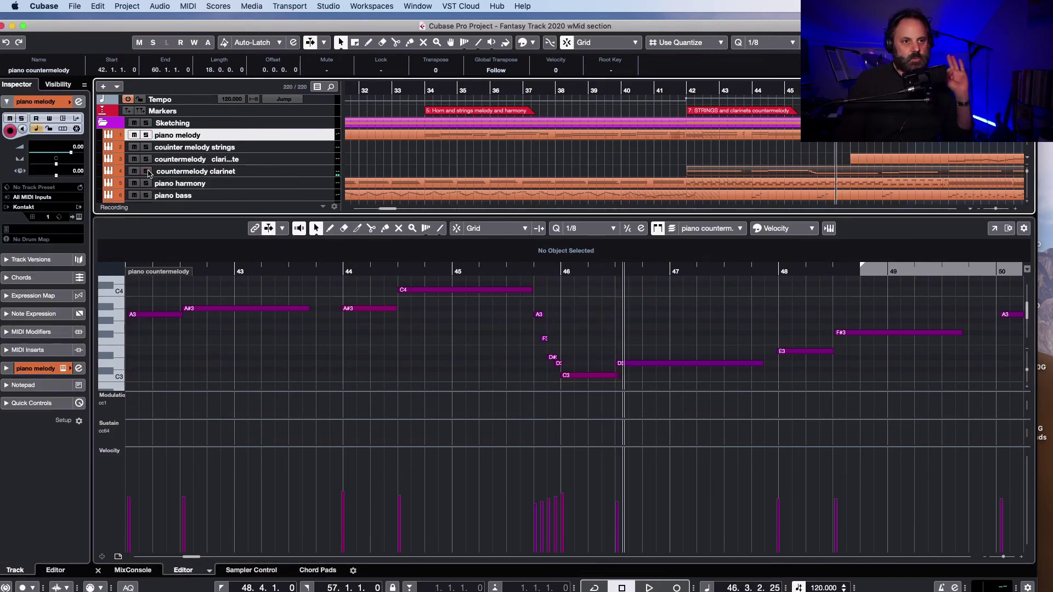
click(798, 91)
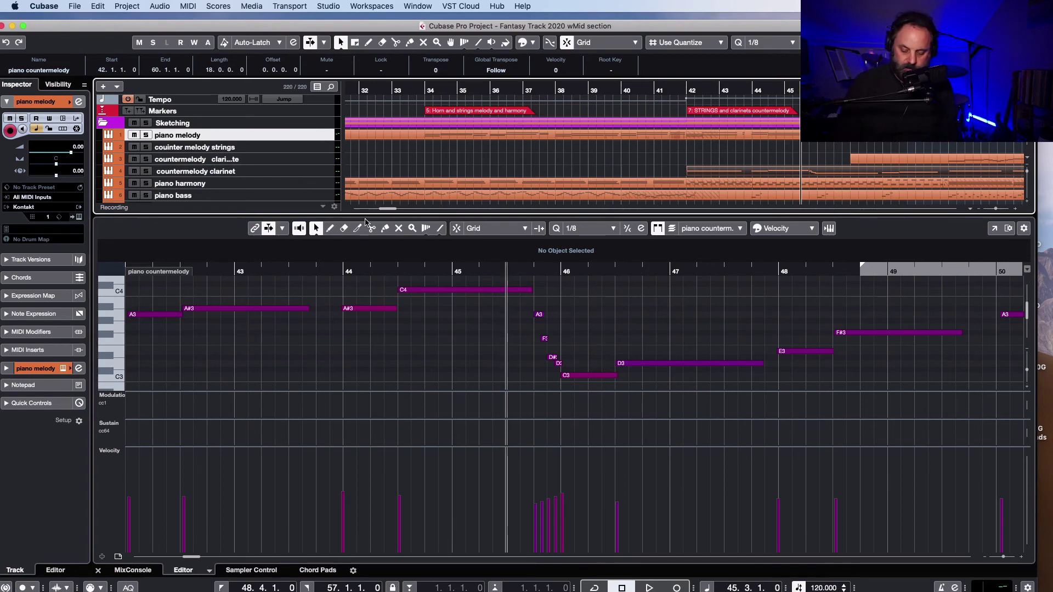
key(super+alt+e)
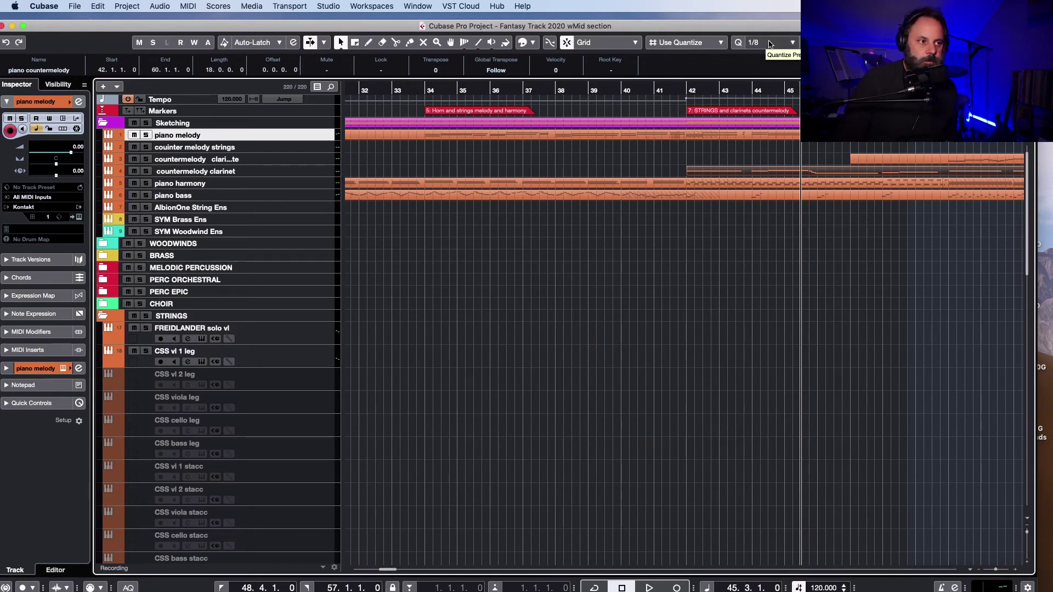
Play from bar 41 beat 4 with the piano harmony and piano bass tracks soloed
click(680, 91)
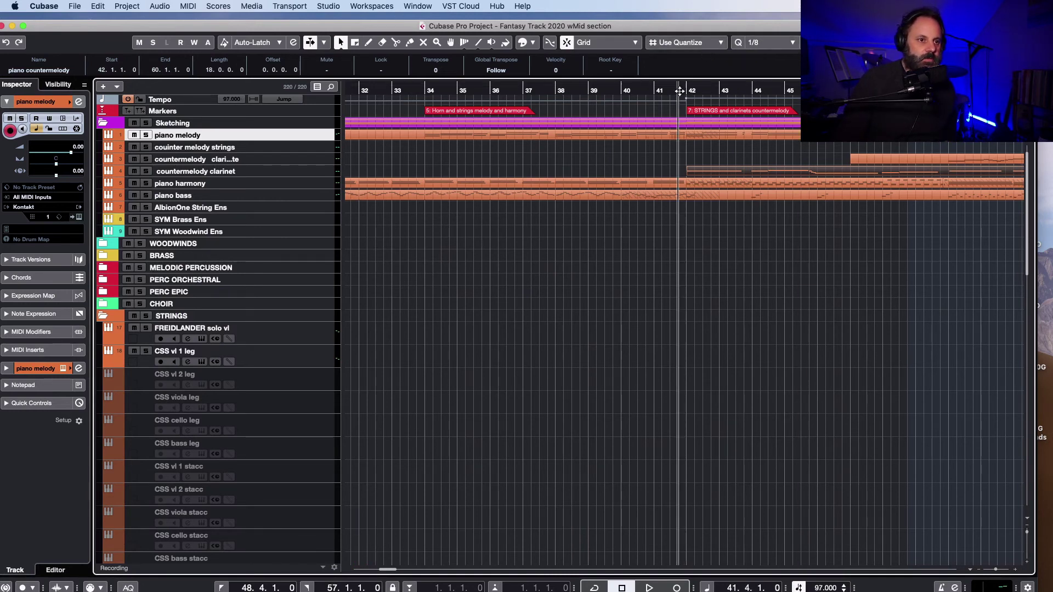
click(146, 195)
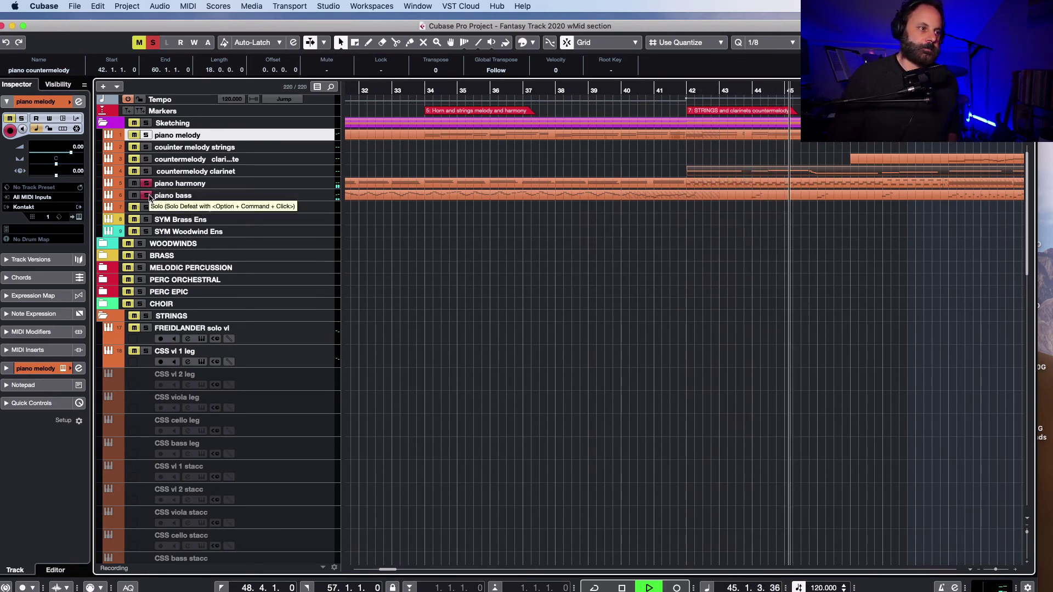
key(space)
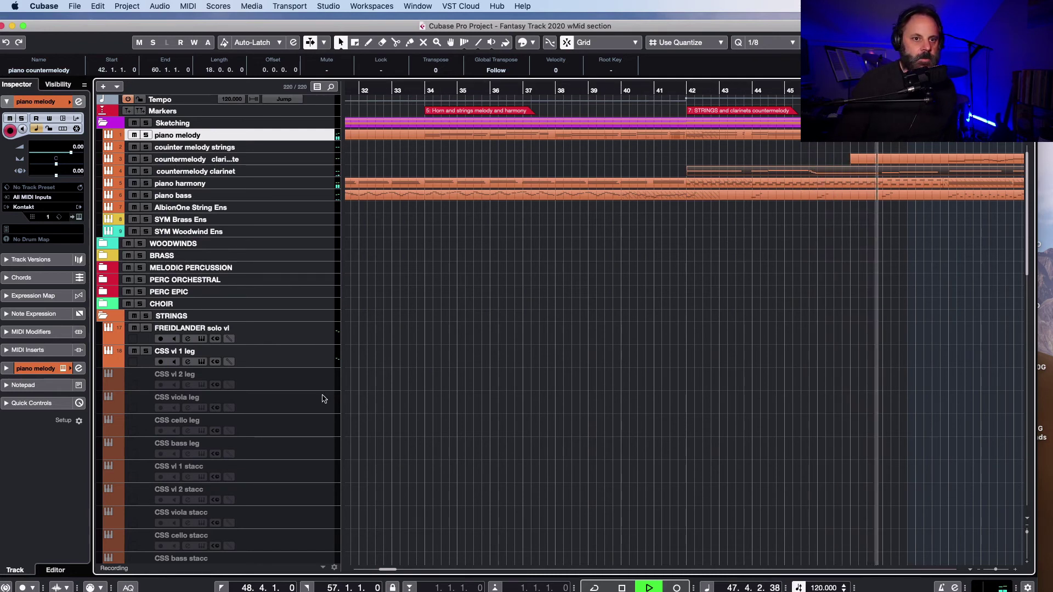
Solo the two clarinet countermelody tracks and listen to them together until bar 57
click(146, 171)
click(147, 160)
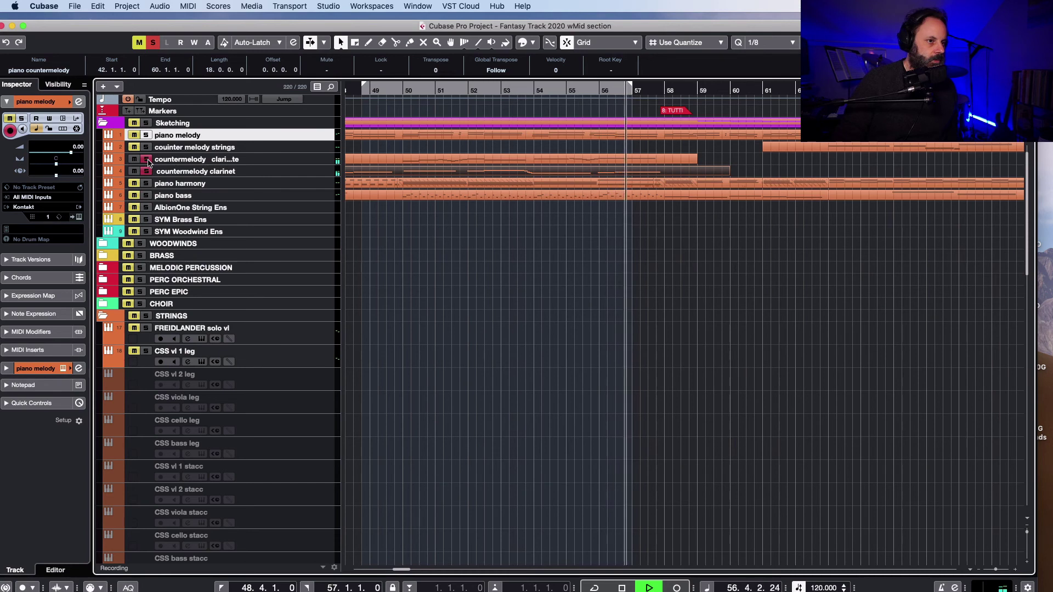
key(space)
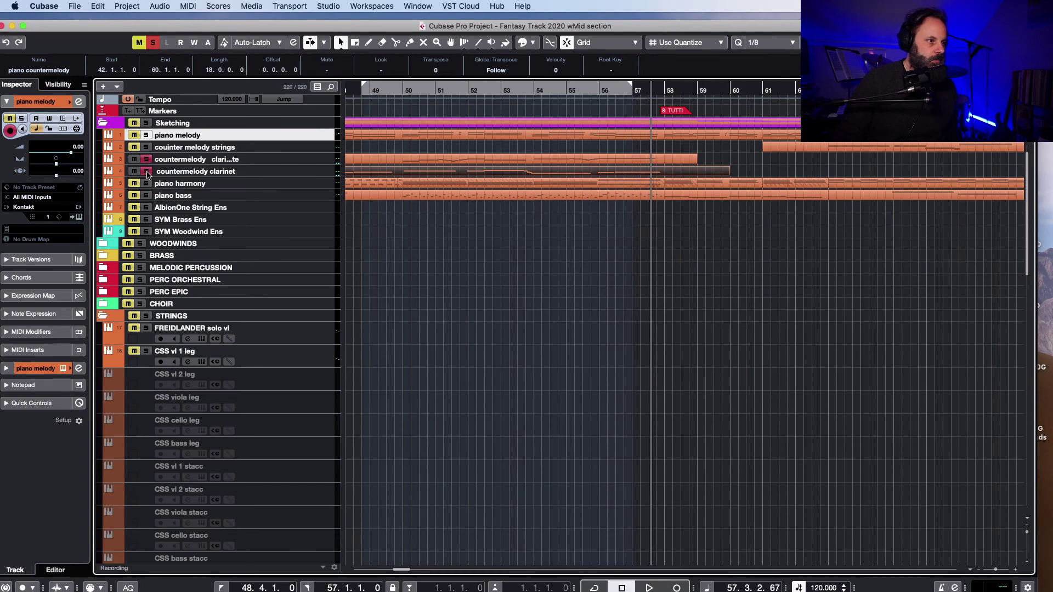
Replay from bar 53 beat 4 with only the upper of the two clarinet countermelody tracks soloed
click(528, 91)
key(space)
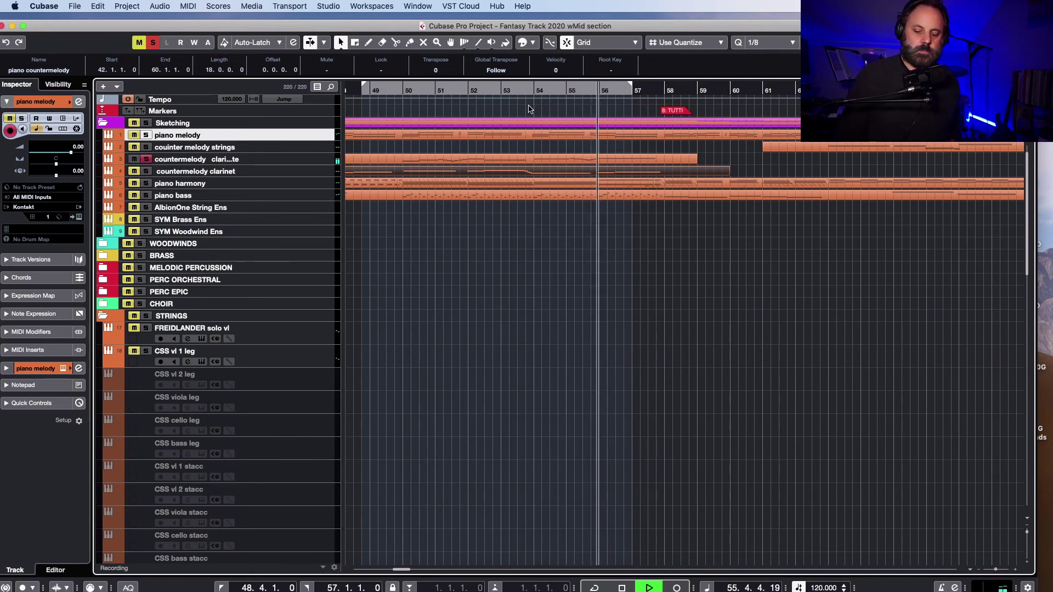
key(space)
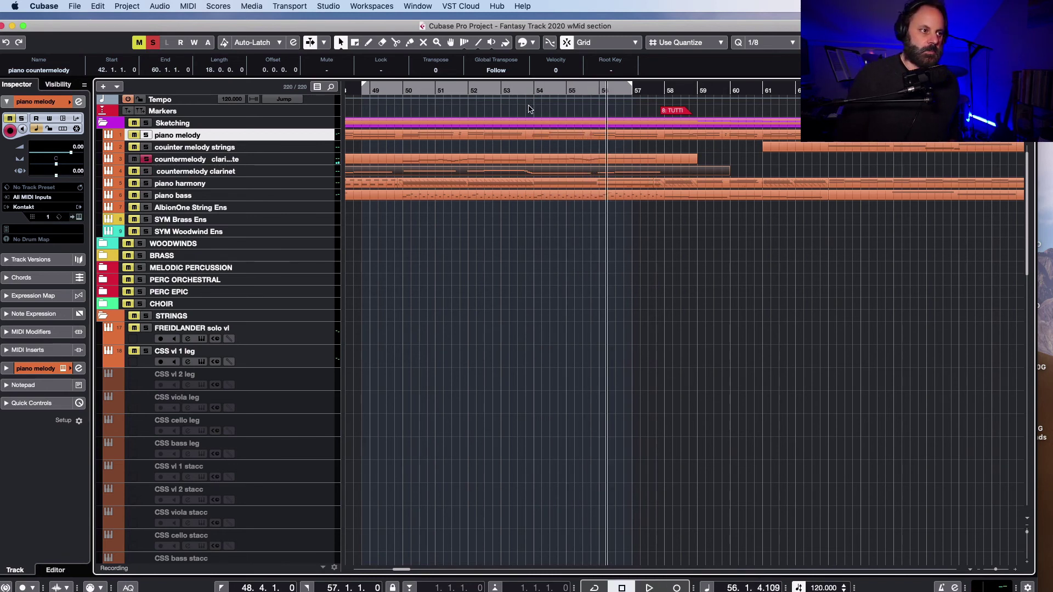
Turn off the countermelody solo and play all sketch tracks from bar 55 beat 3 into the TUTTI section
click(147, 161)
click(147, 160)
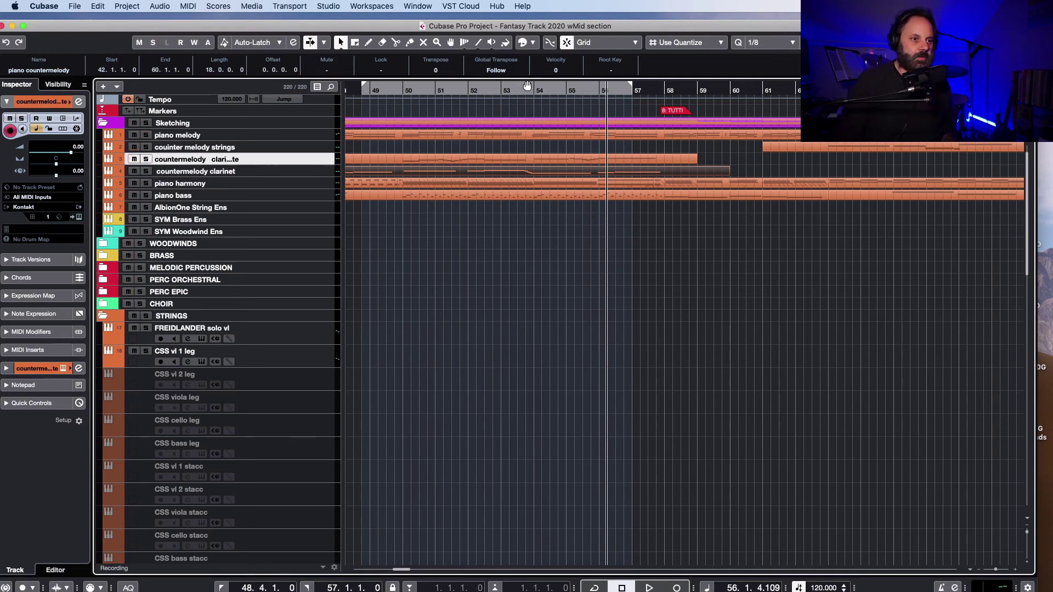
click(582, 89)
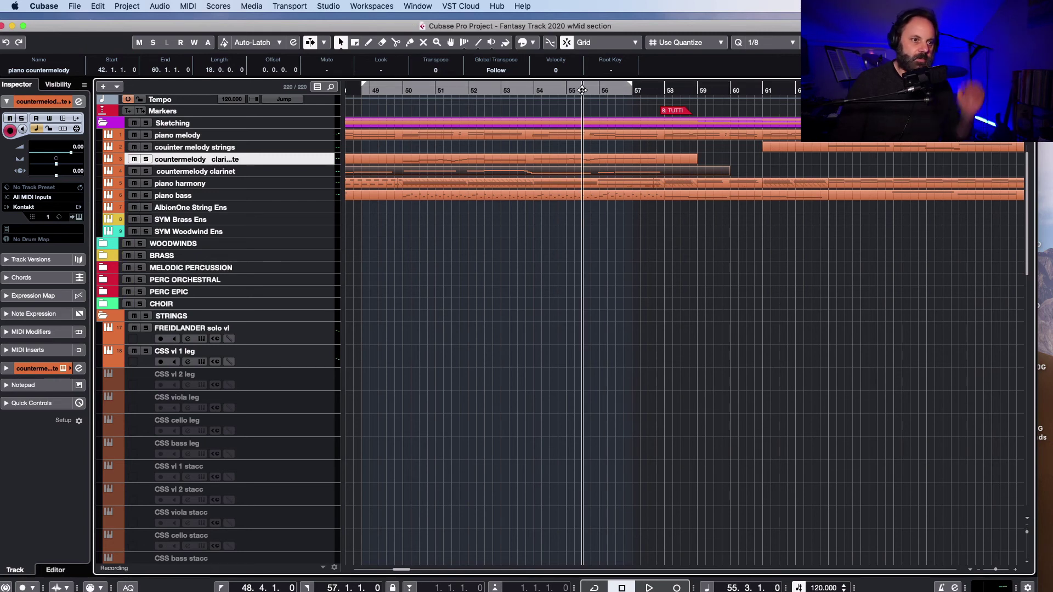
key(space)
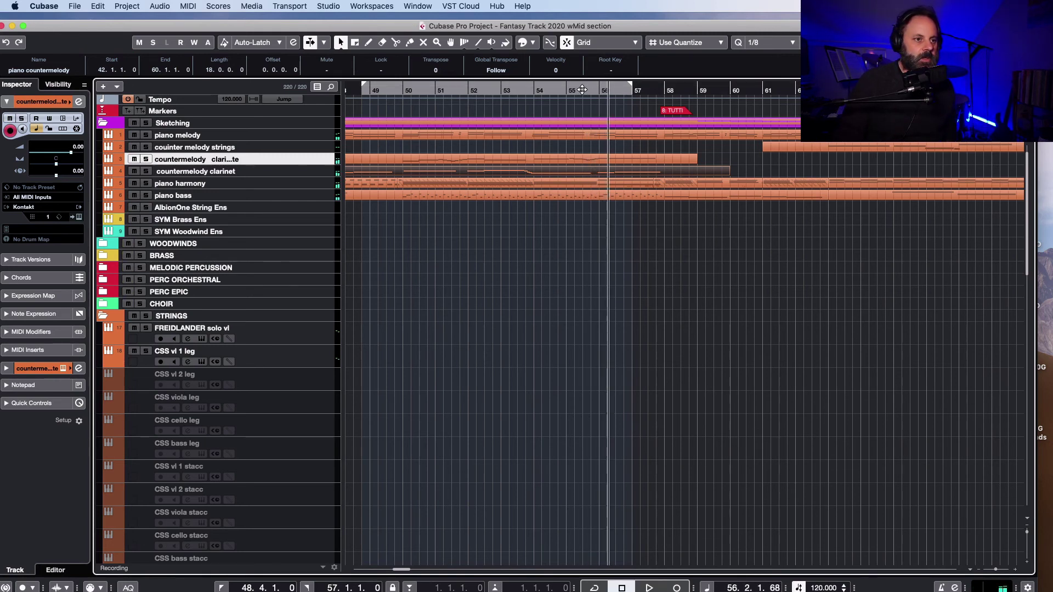
click(577, 90)
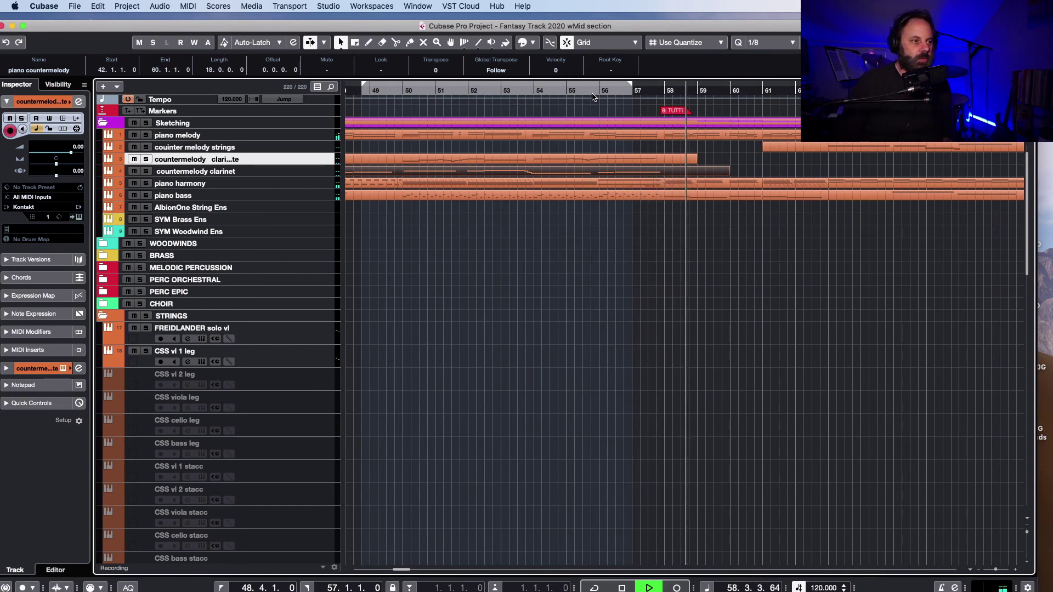
key(space)
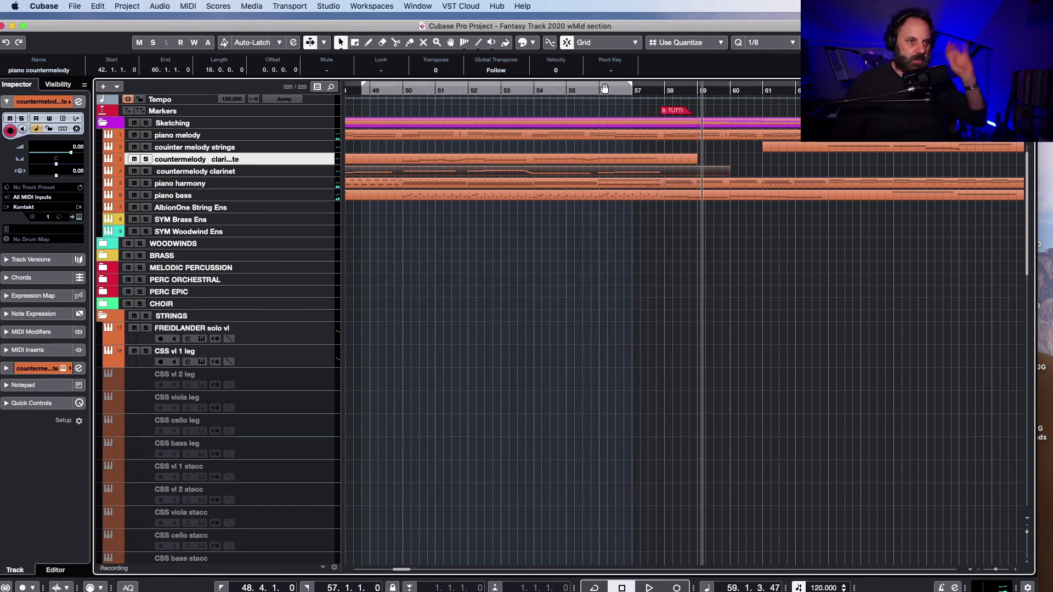
Play the TUTTI section with all sketch tracks from bar 57 beat 2 through to bar 65
click(656, 91)
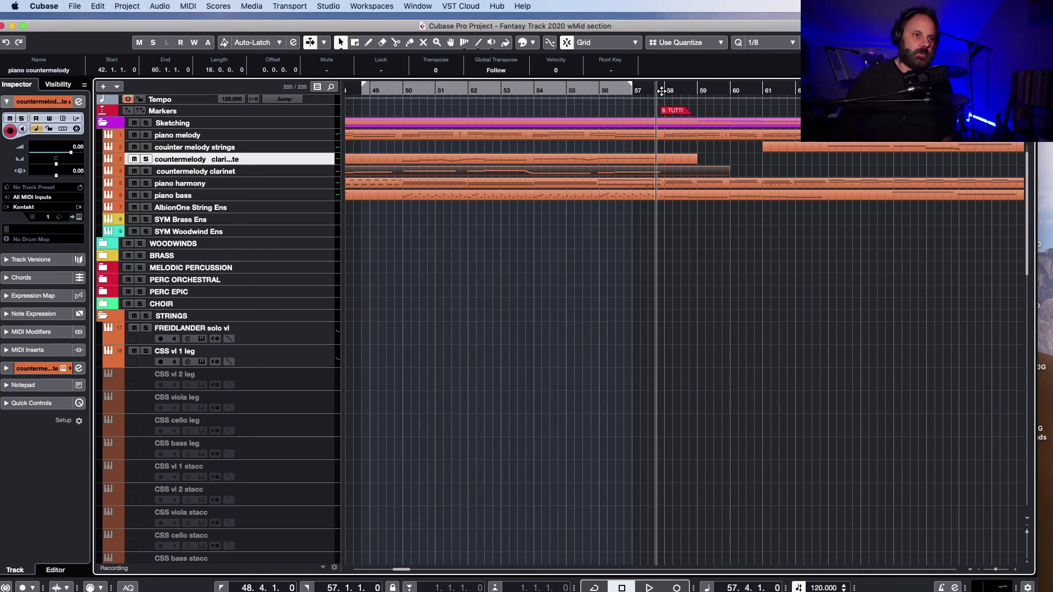
click(643, 89)
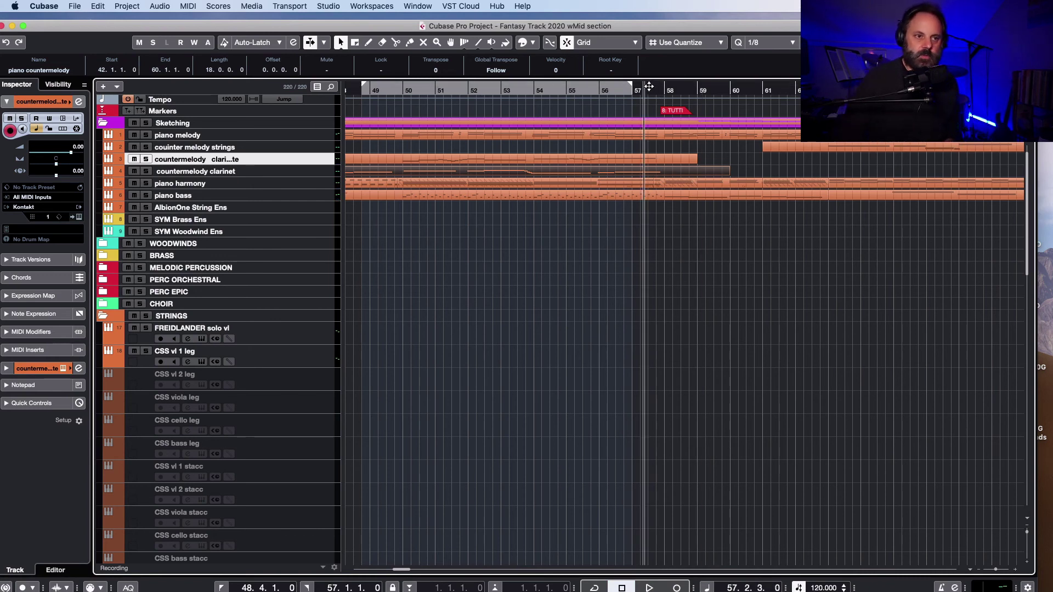
key(space)
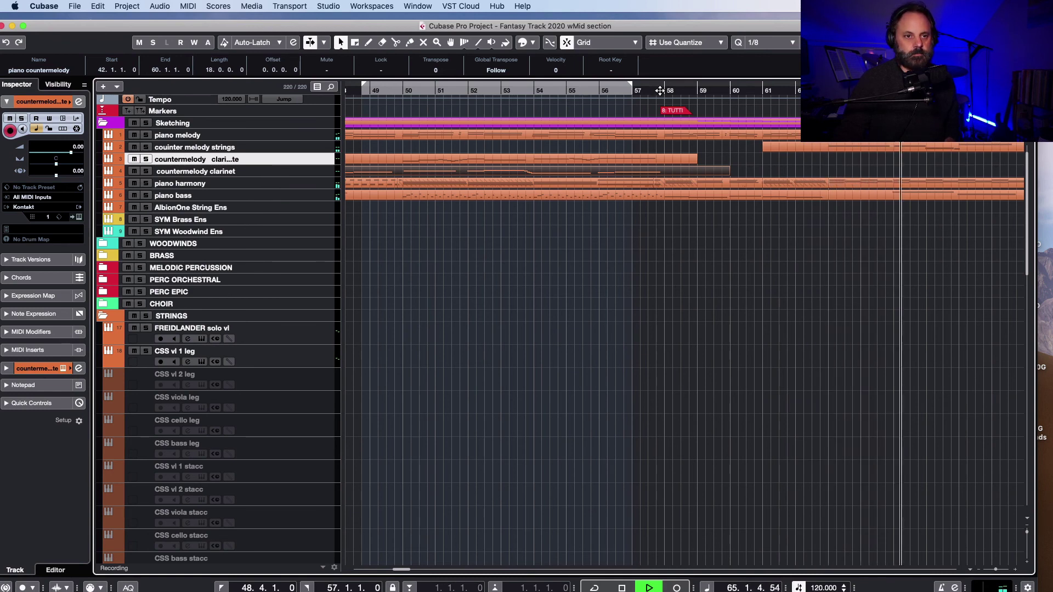
key(space)
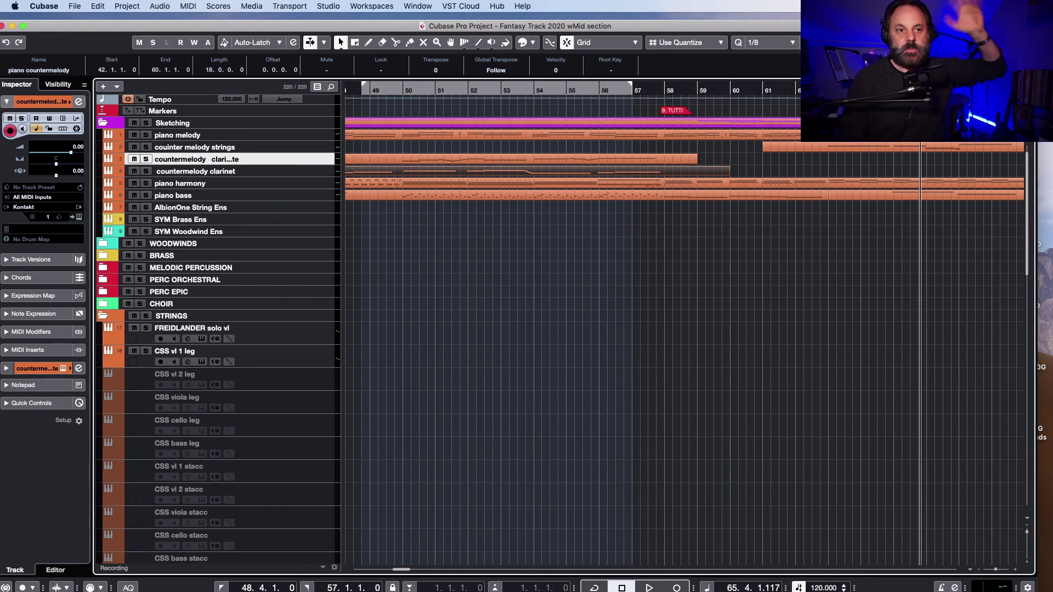
Play the strings counter melody soloed from bar 62 beat 4 until bar 70, and turn its solo off
click(824, 91)
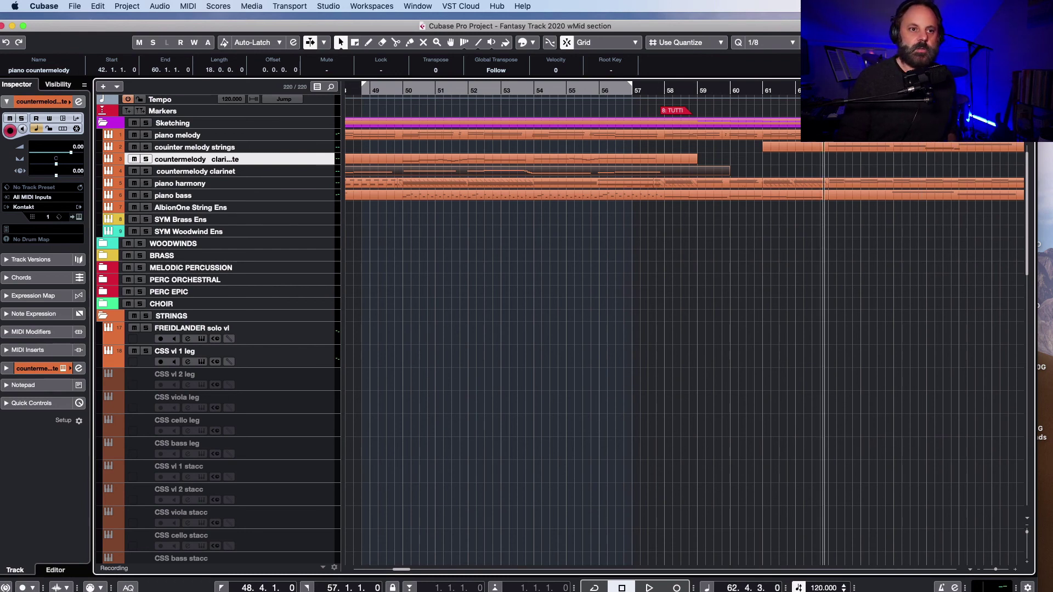
click(146, 147)
key(space)
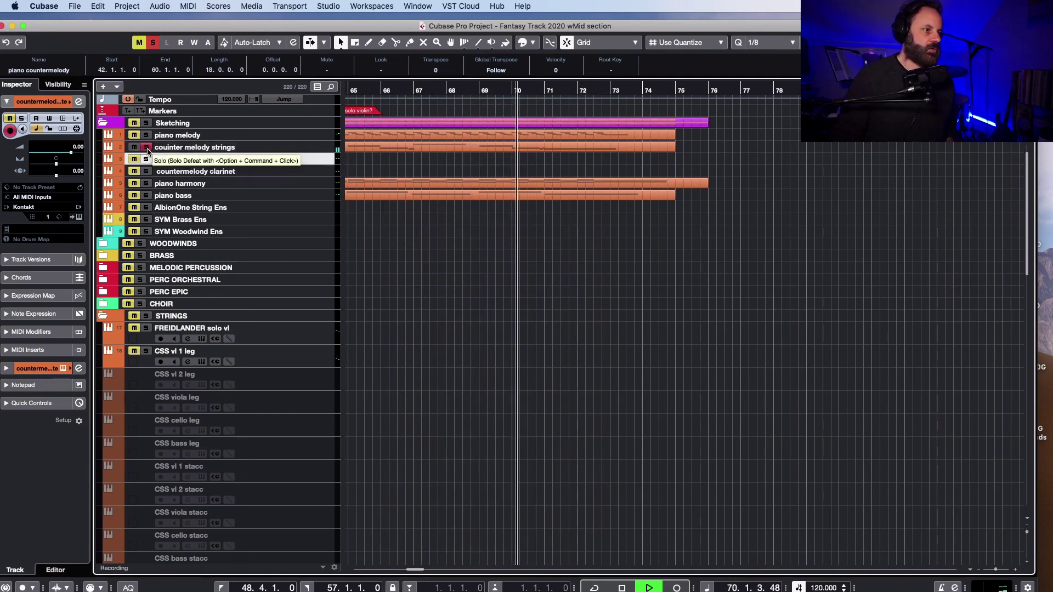
click(146, 147)
key(space)
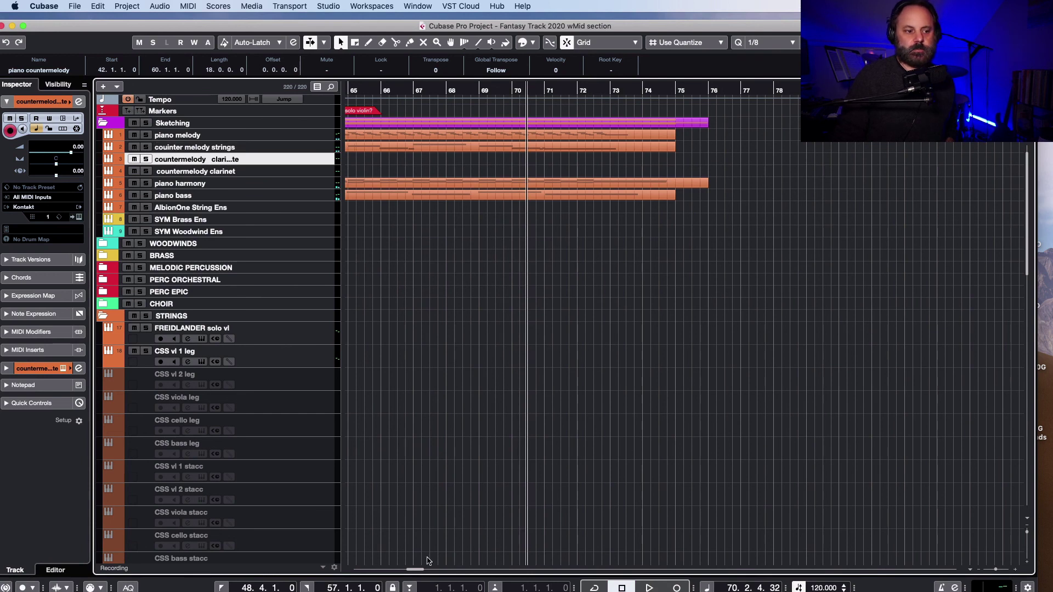
Play the entry of the celeste, glock strings and solo violin section from bar 62, and return the playhead to bar 62 beat 3
drag(417, 572, 410, 573)
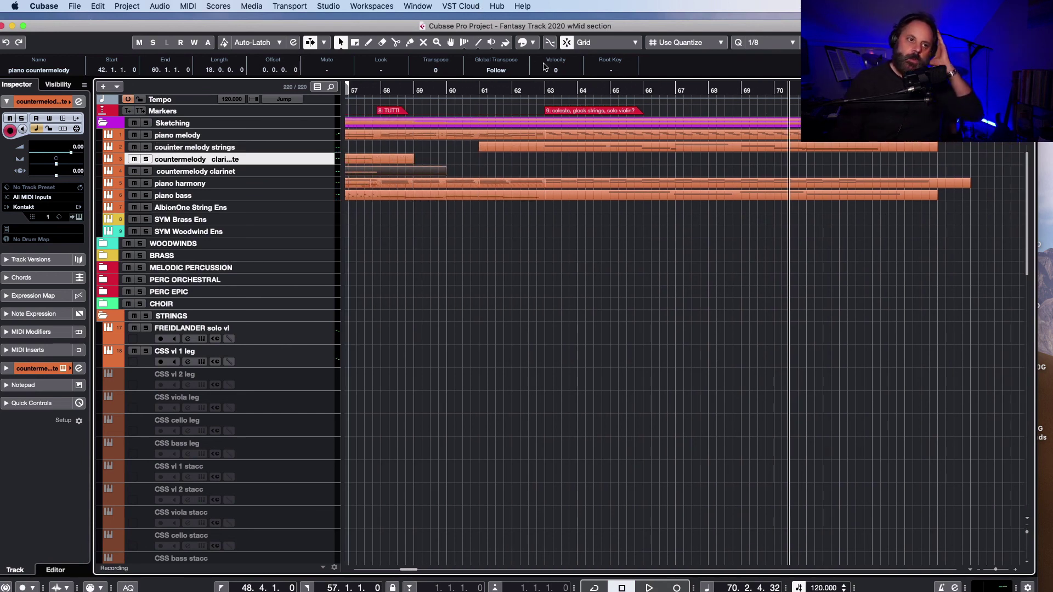
click(535, 90)
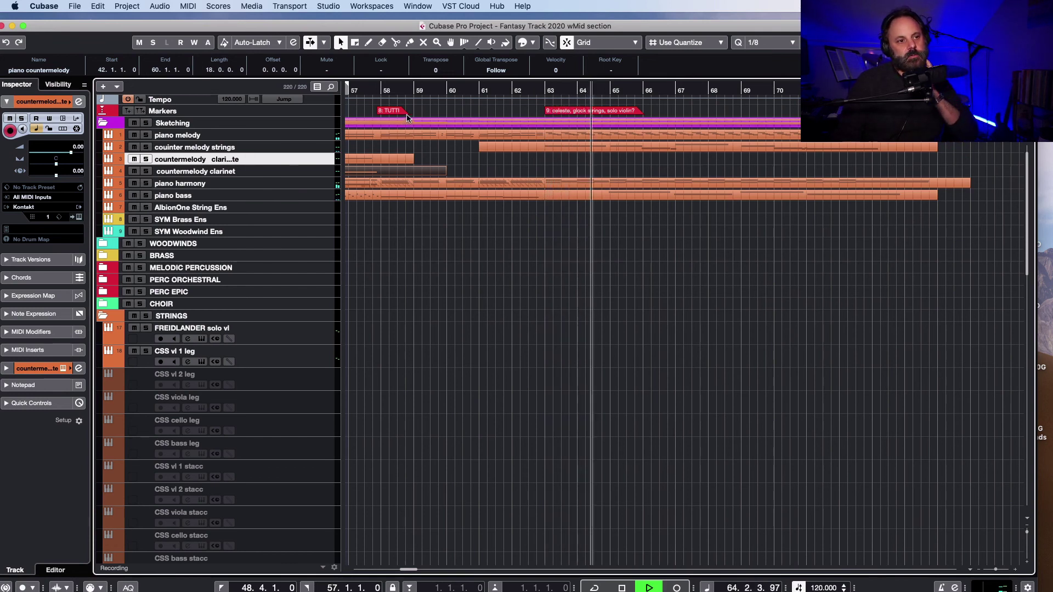
key(space)
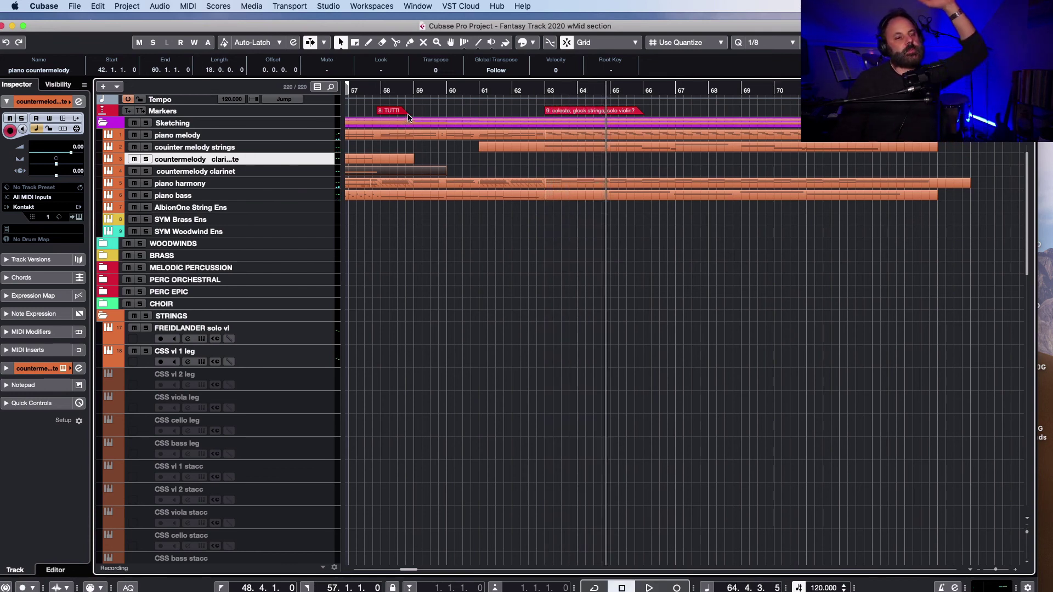
click(533, 92)
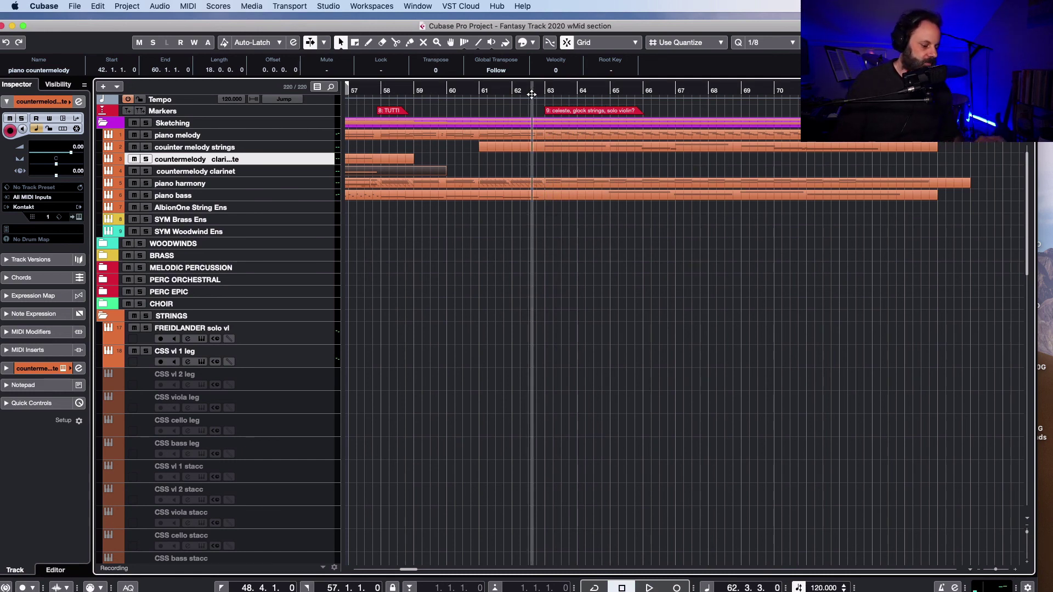
Play the celeste, glock strings and solo violin section from bar 64 into bar 65, and return the playhead to bar 62 beat 3
click(596, 93)
key(space)
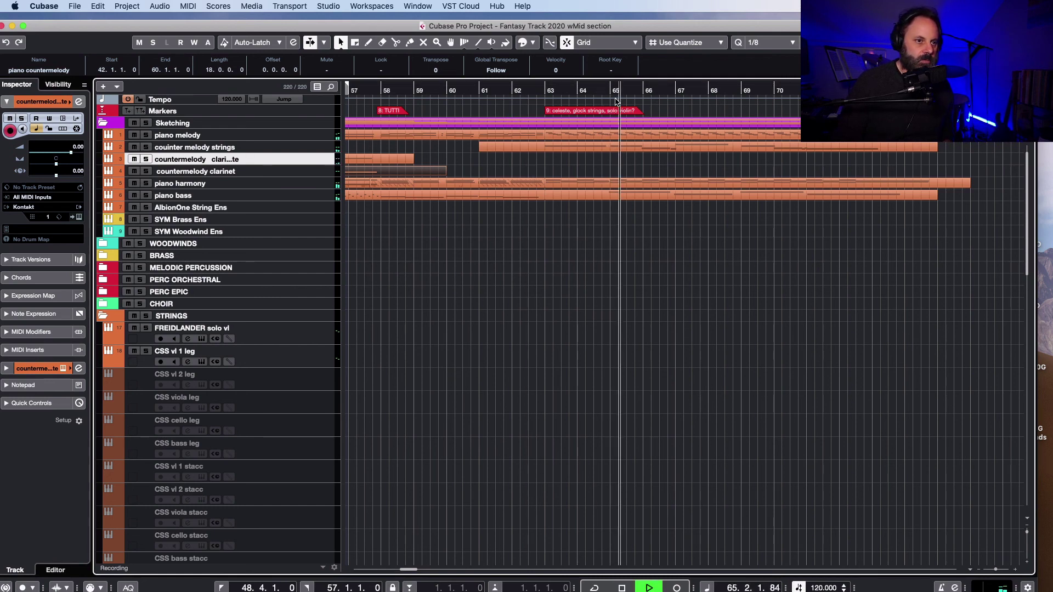
key(space)
click(527, 92)
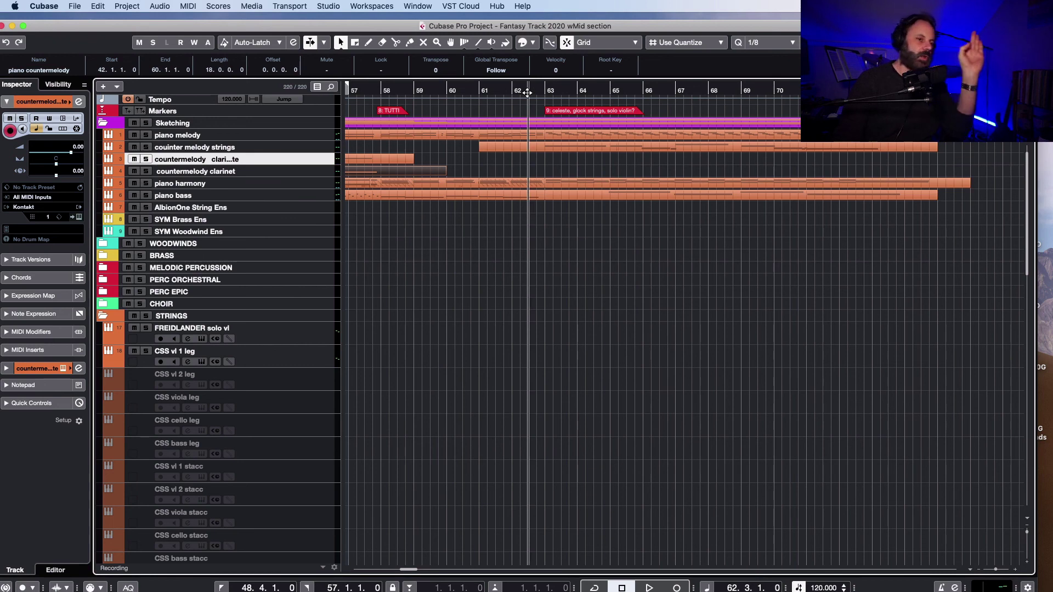
Play all sketch tracks from bar 62 beat 4 through the celeste and glock entry, stopping at bar 65 beat 3
click(598, 87)
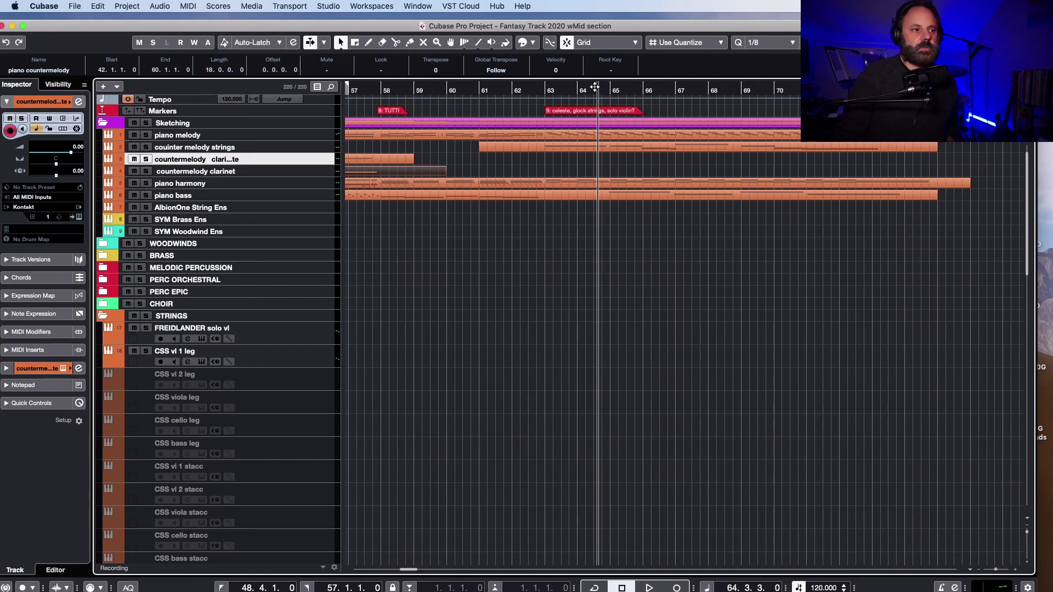
click(536, 91)
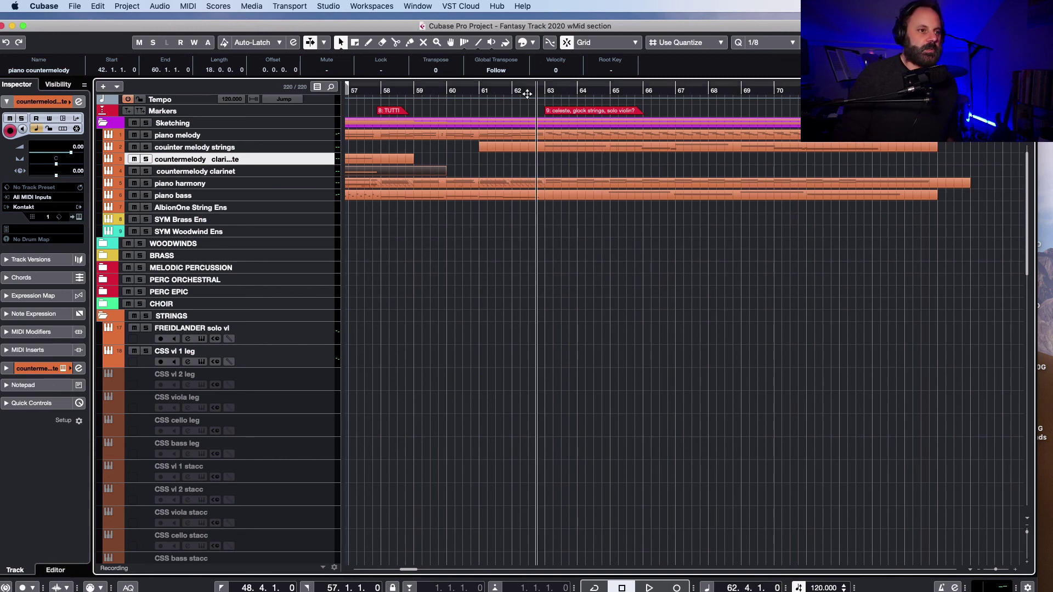
key(space)
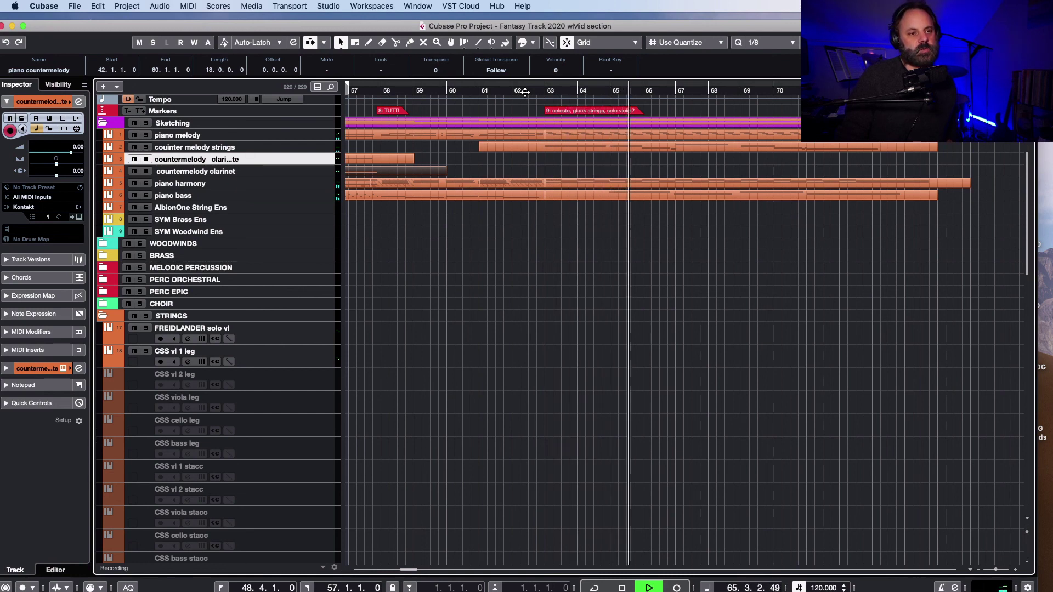
key(space)
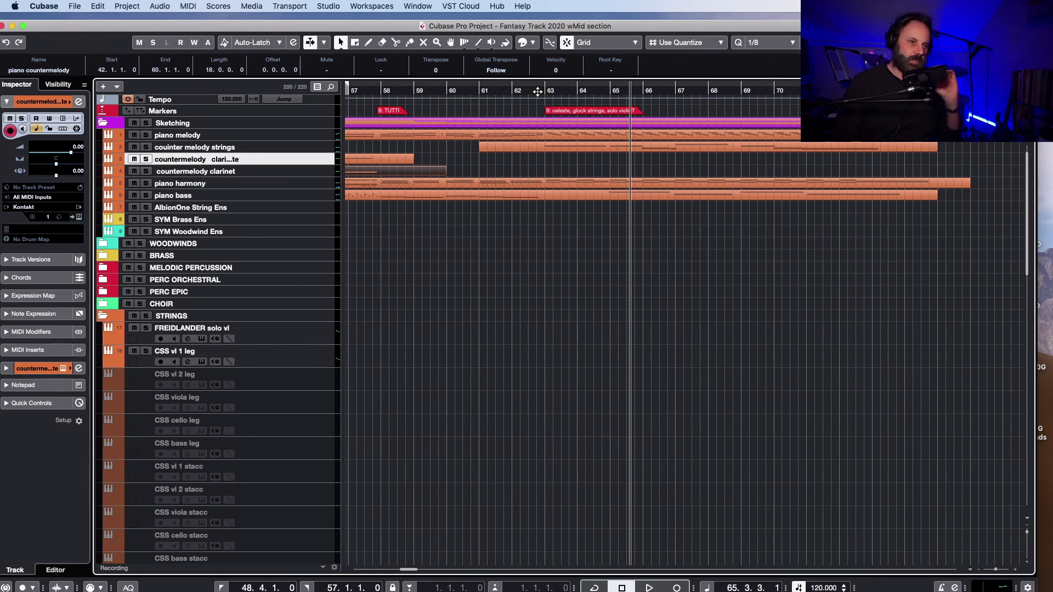
Play the sketch onward from bar 64 beat 3 within the celeste, glock strings and solo violin section
click(594, 92)
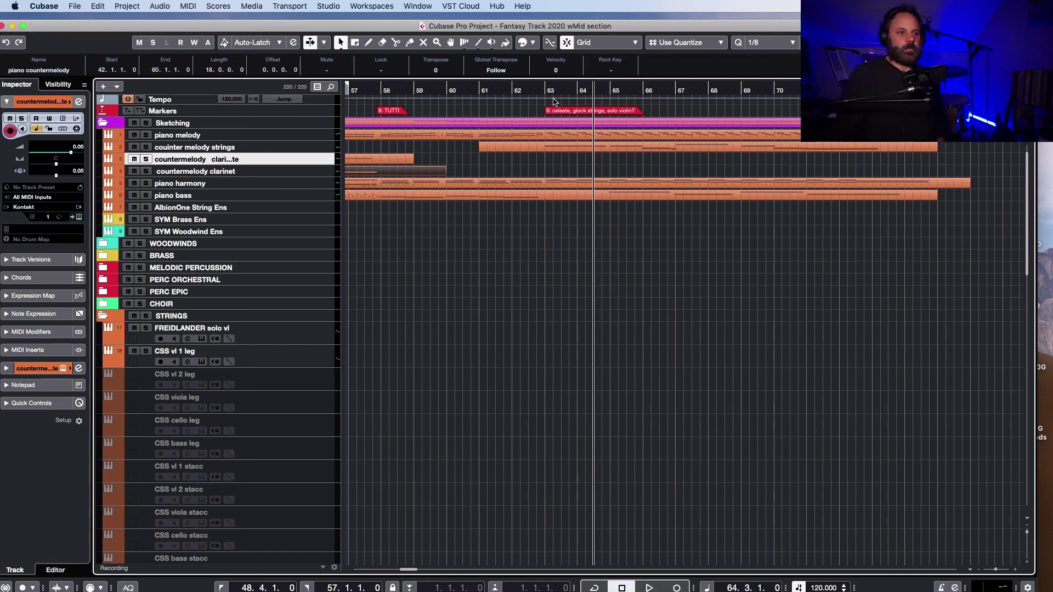
key(space)
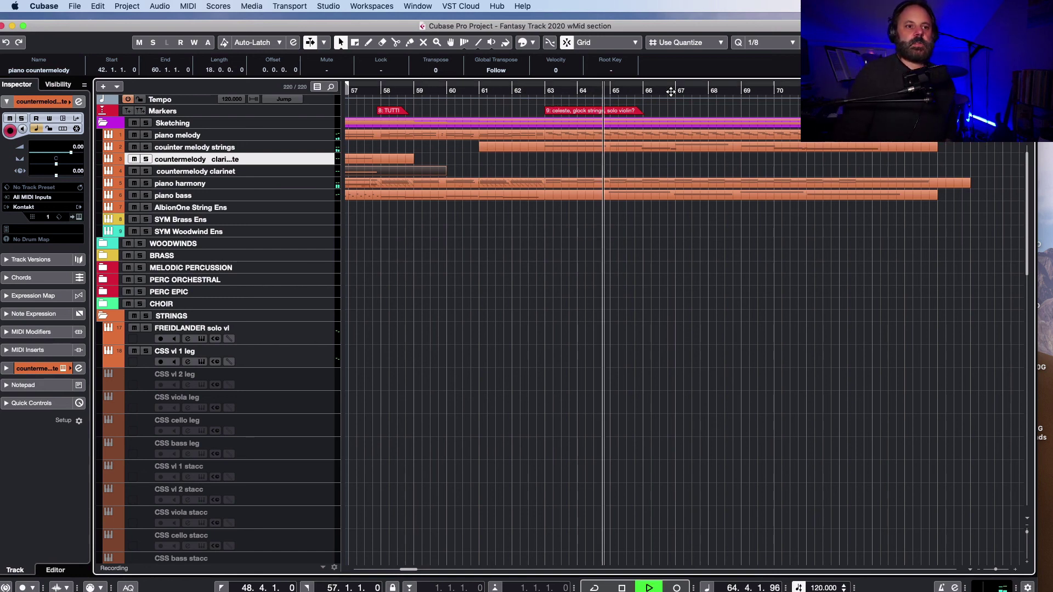